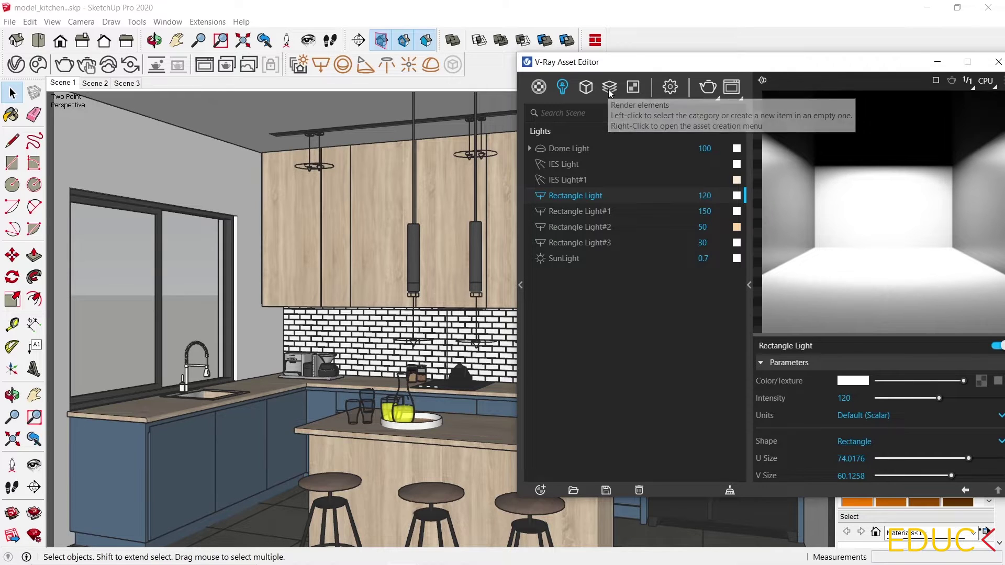
Add a Light Mix render element to the scene
{"action": "right_click", "coordinate": [609, 90]}
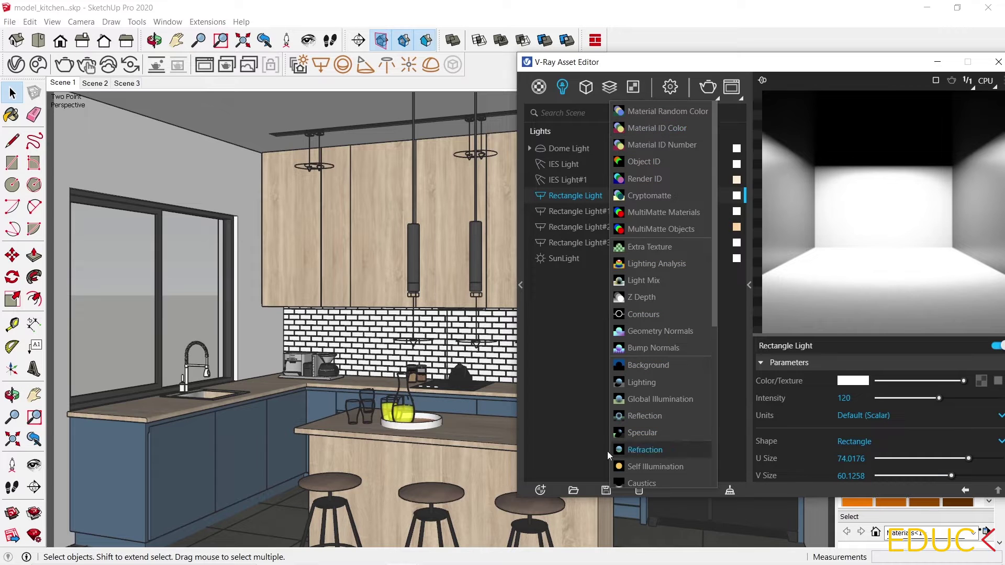
{"action": "left_click", "coordinate": [548, 371]}
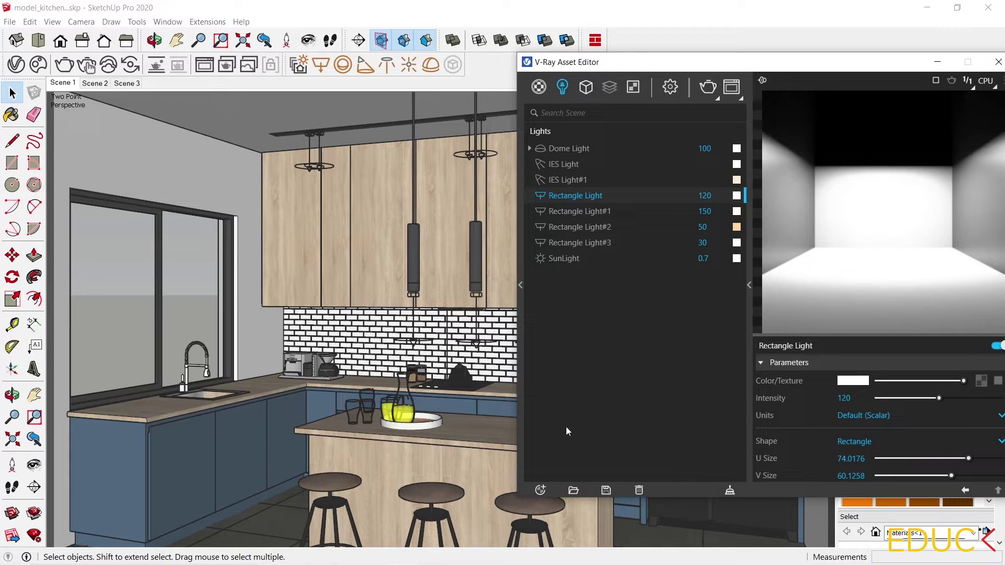
{"action": "left_click", "coordinate": [539, 491]}
{"action": "mouse_move", "coordinate": [555, 405]}
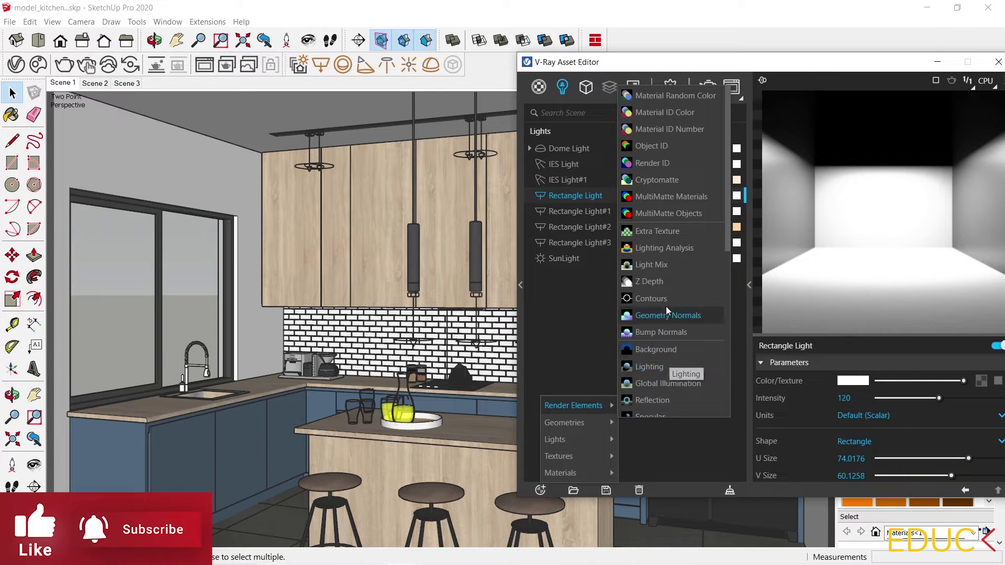
{"action": "left_click", "coordinate": [687, 268]}
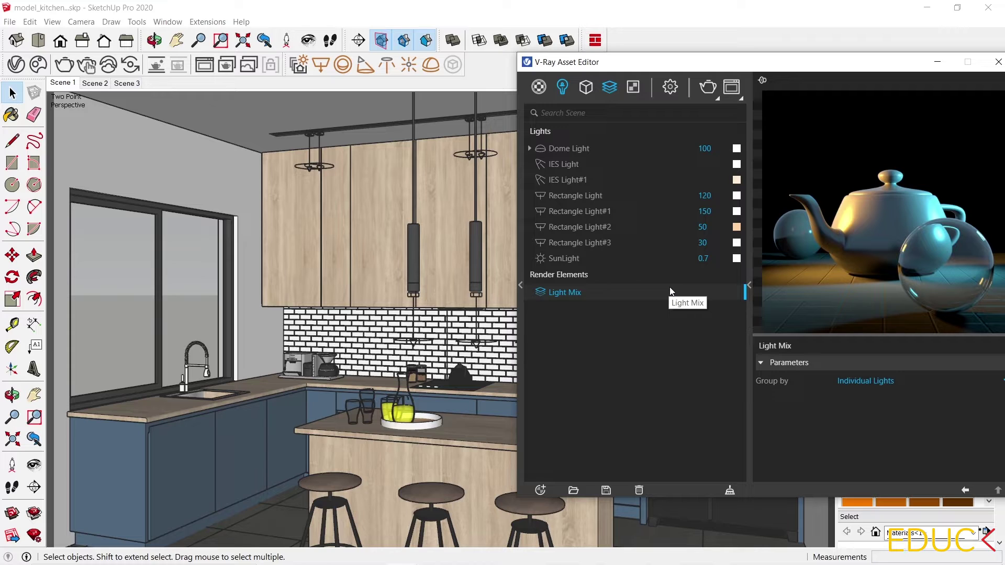
Add the Render ID and Cryptomatte render elements to the scene
{"action": "left_click", "coordinate": [540, 489]}
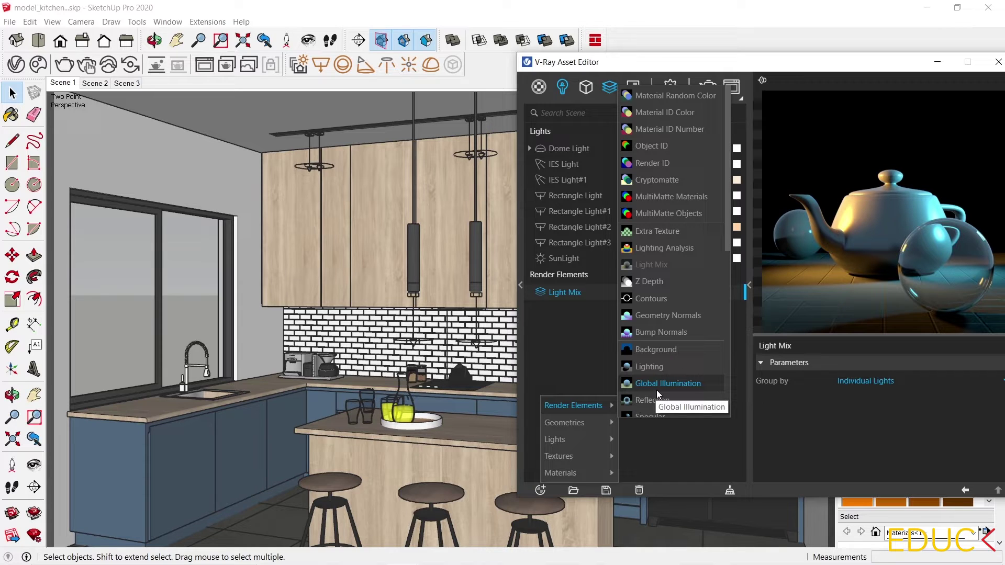
{"action": "left_click", "coordinate": [685, 162]}
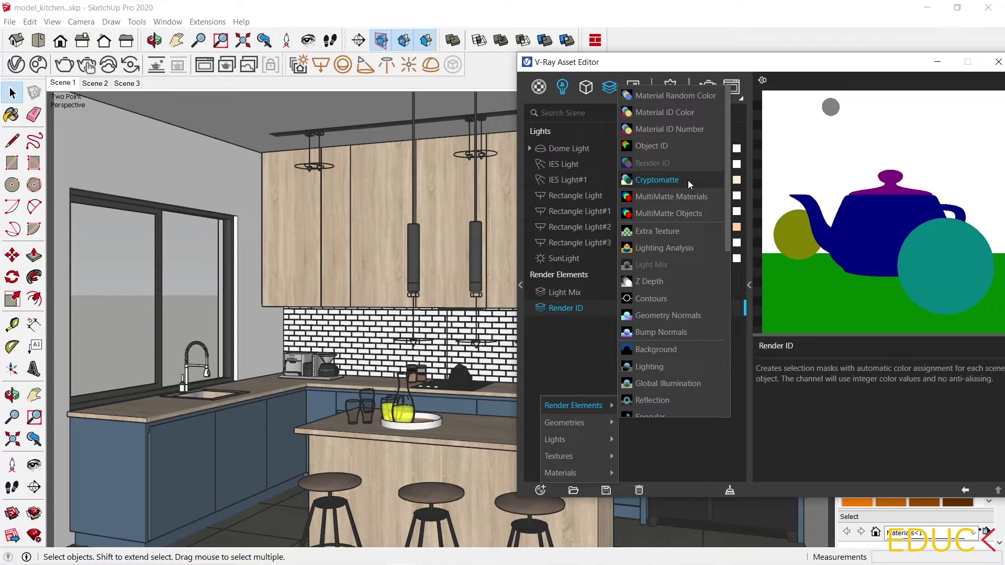
{"action": "left_click", "coordinate": [687, 180]}
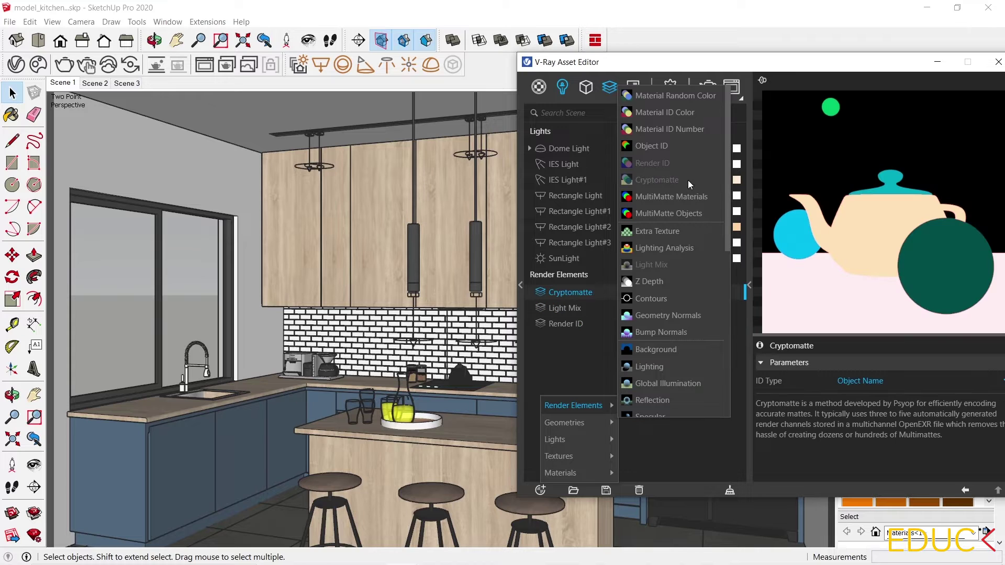
Add an Extra Texture render element and assign a Dirt texture to it
{"action": "left_click", "coordinate": [696, 231]}
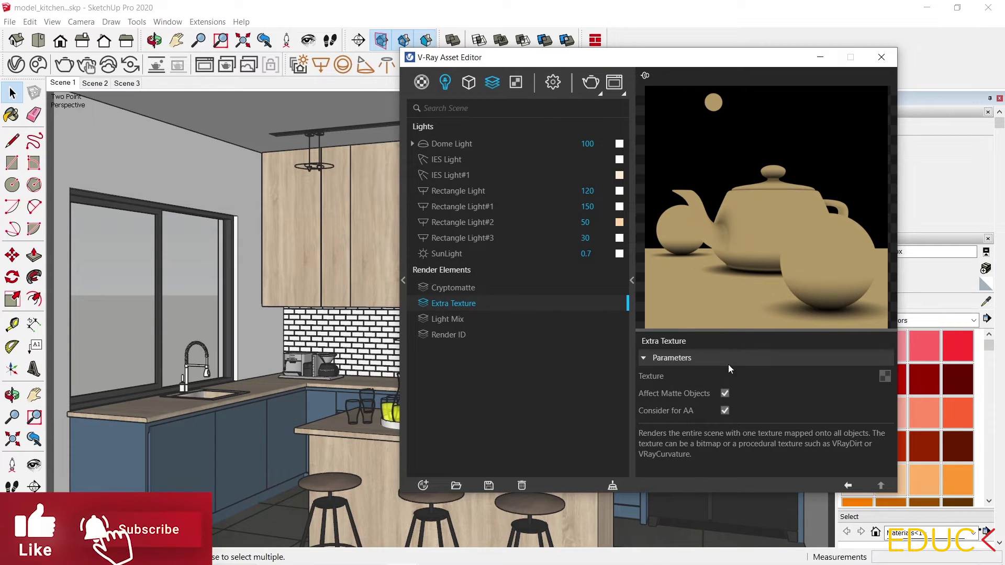
{"action": "left_click", "coordinate": [885, 376]}
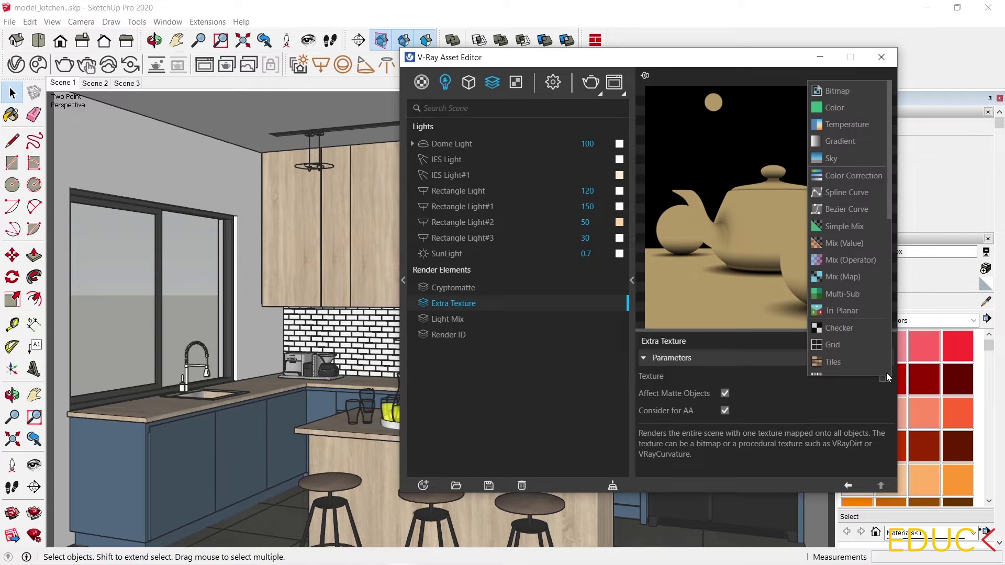
{"action": "scroll", "coordinate": [861, 307], "scroll_direction": "down", "scroll_amount": 3}
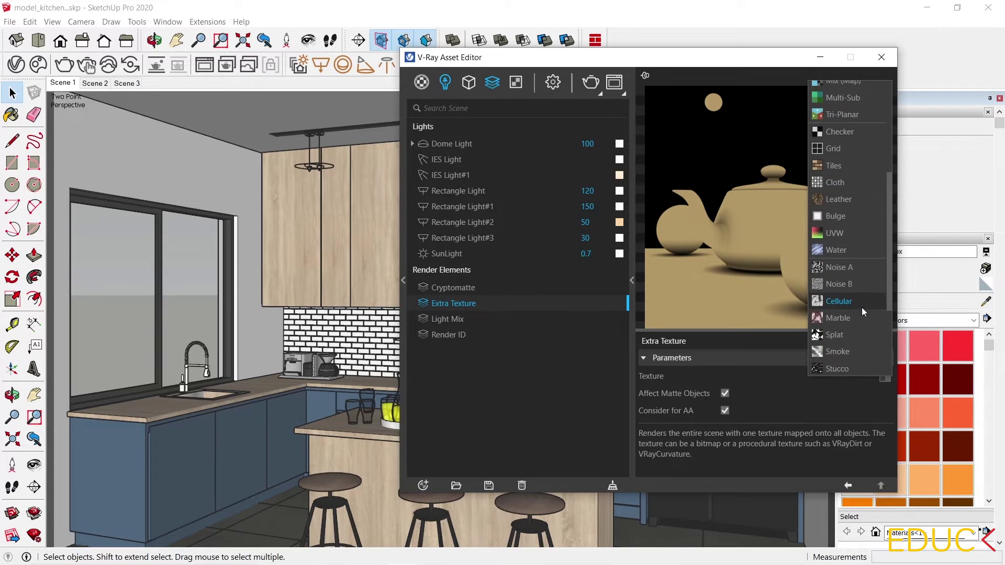
{"action": "scroll", "coordinate": [861, 307], "scroll_direction": "down", "scroll_amount": 5}
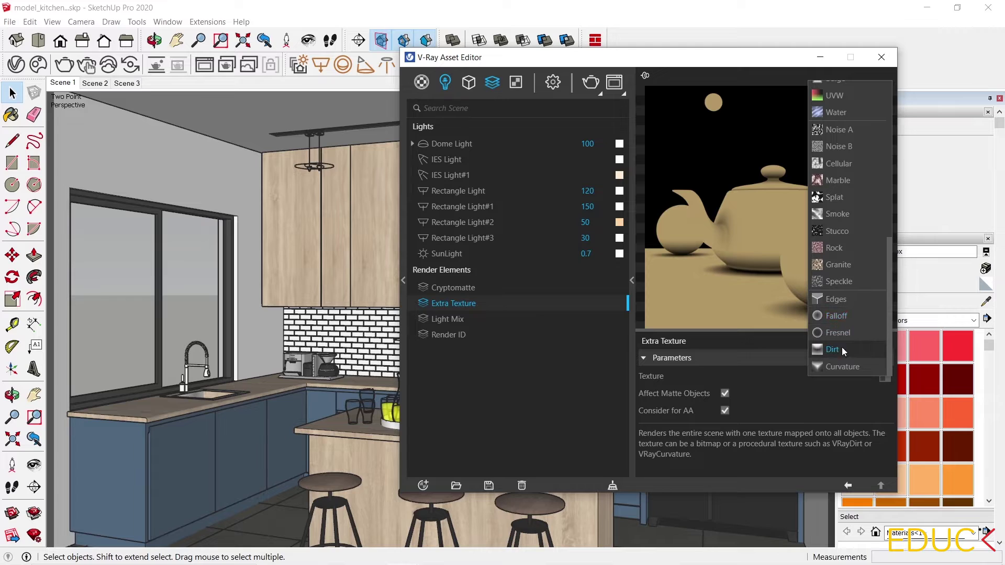
{"action": "left_click", "coordinate": [842, 347]}
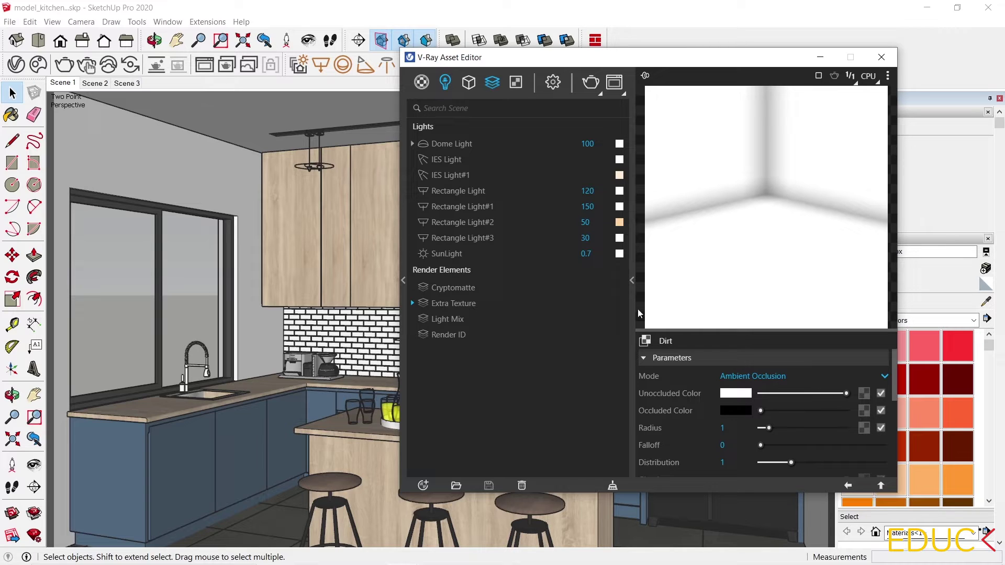
Add the Lighting, Global Illumination, Reflection, Specular and Refraction render elements to the scene
{"action": "left_click", "coordinate": [422, 485]}
{"action": "mouse_move", "coordinate": [456, 401]}
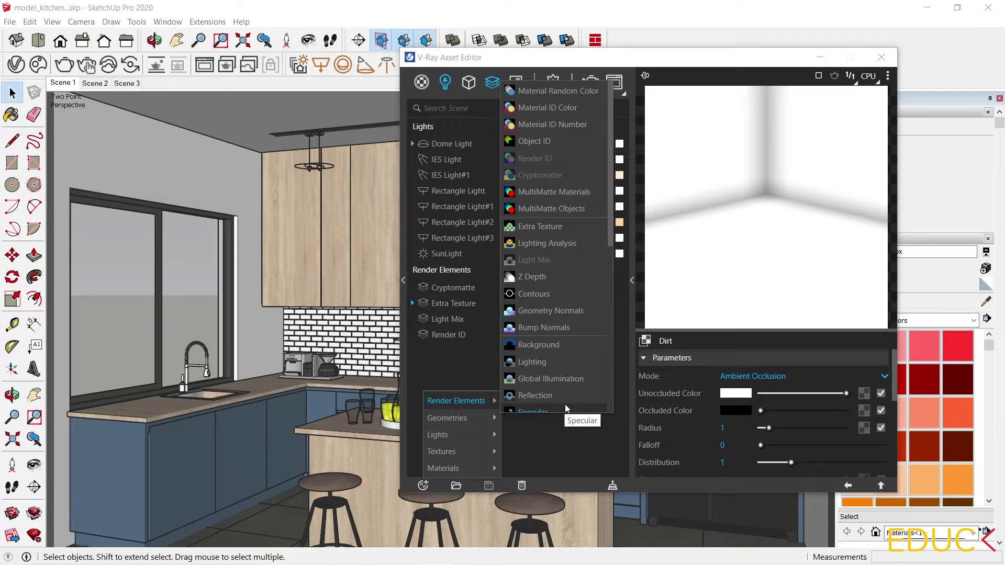
{"action": "scroll", "coordinate": [565, 404], "scroll_direction": "down", "scroll_amount": 5}
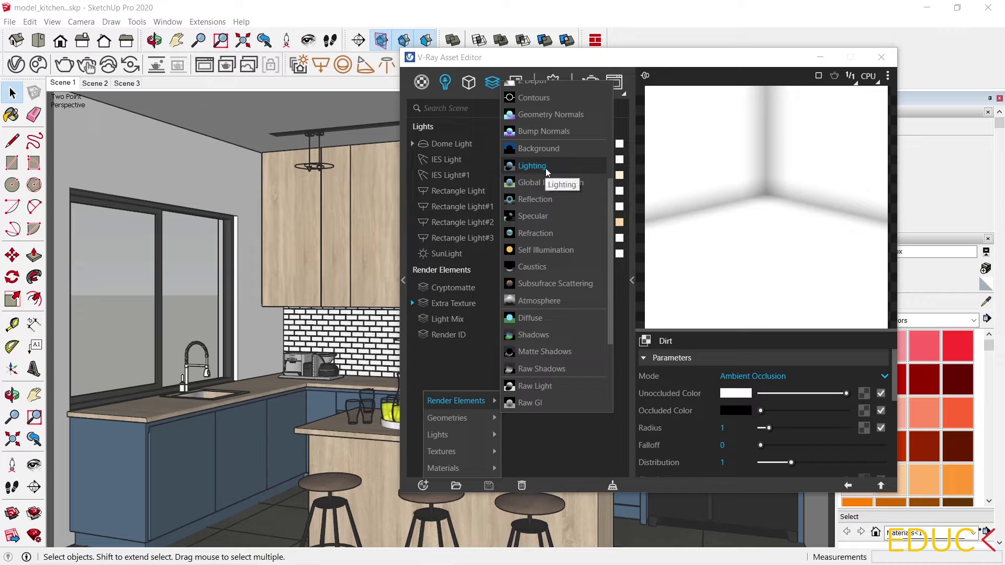
{"action": "left_click", "coordinate": [546, 167]}
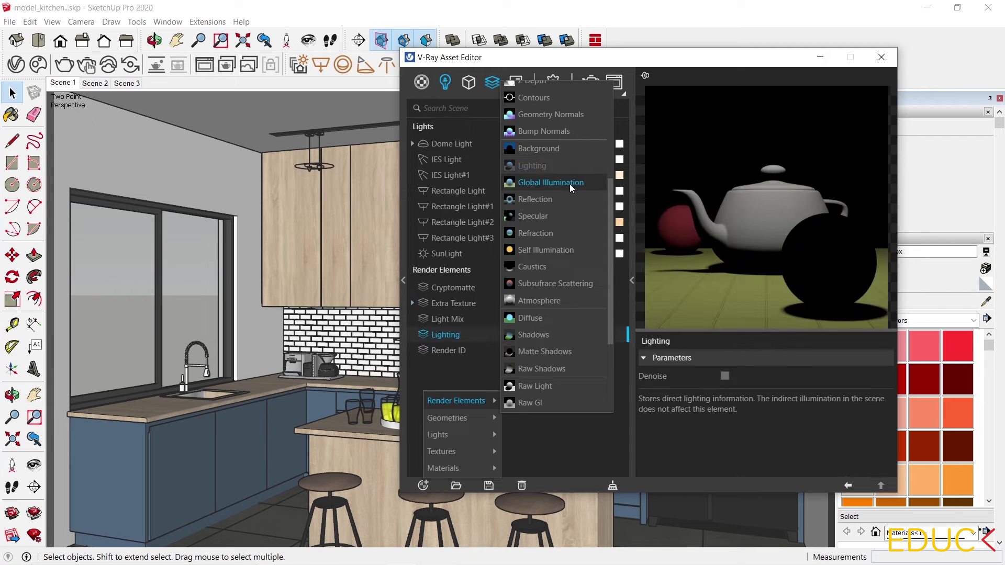
{"action": "left_click", "coordinate": [569, 183]}
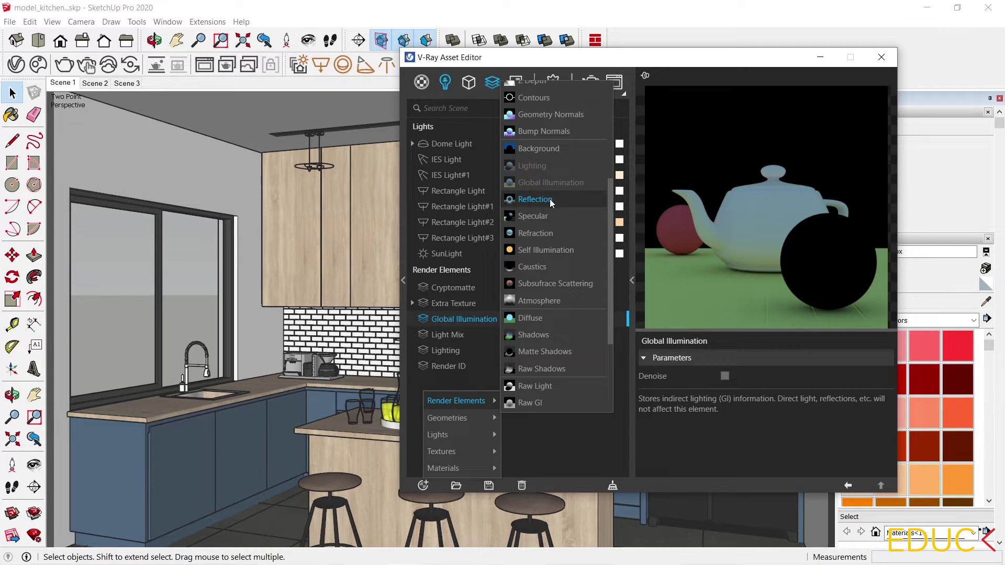
{"action": "left_click", "coordinate": [551, 198]}
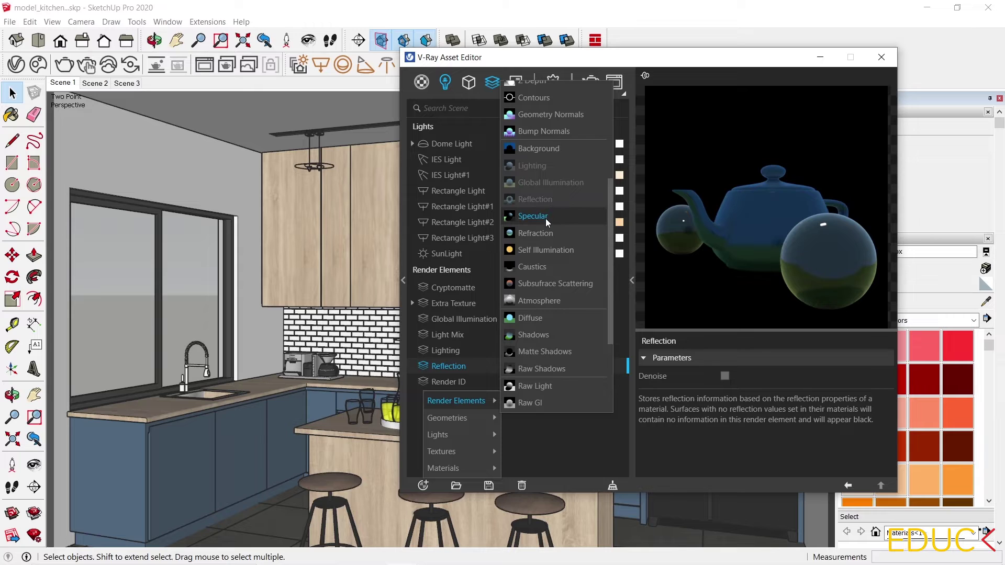
{"action": "left_click", "coordinate": [545, 218]}
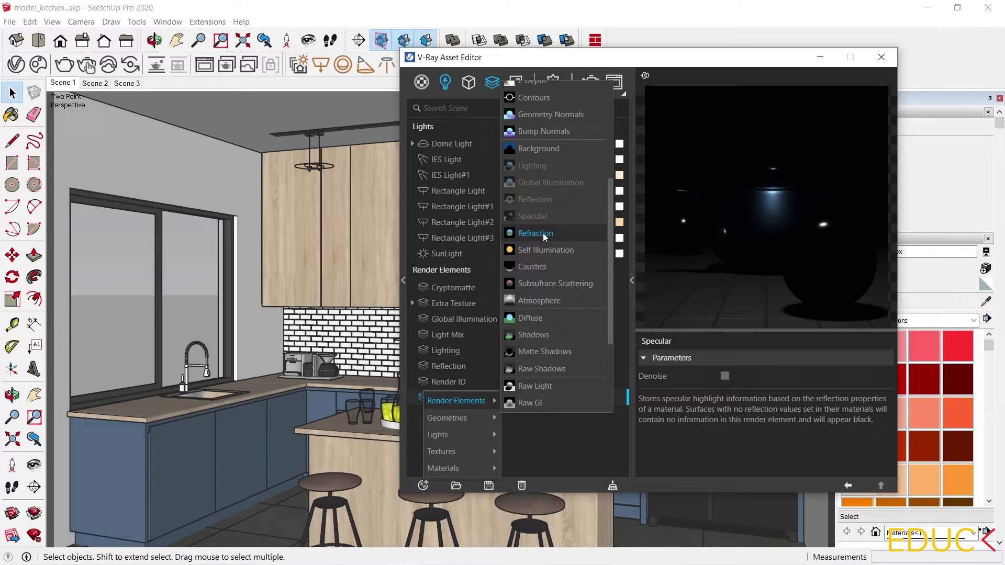
{"action": "left_click", "coordinate": [542, 234]}
{"action": "scroll", "coordinate": [542, 234], "scroll_direction": "down", "scroll_amount": 3}
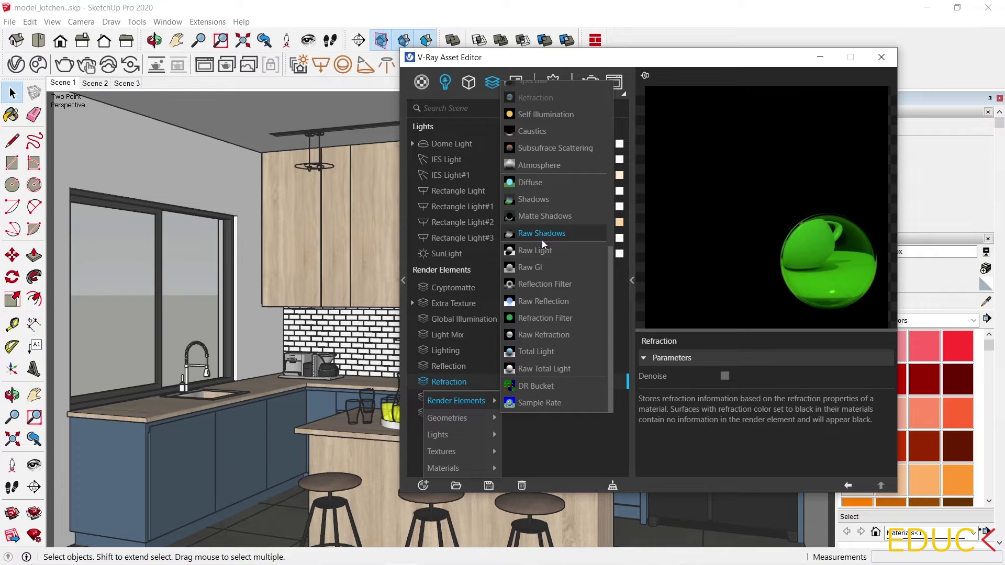
{"action": "left_click", "coordinate": [557, 447]}
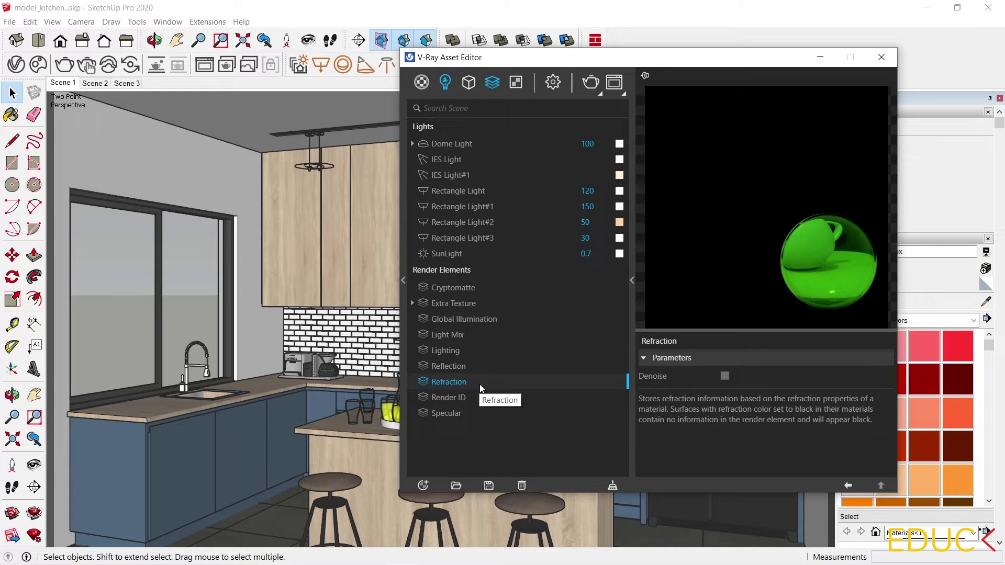
Review the render engine settings and the Cryptomatte element, and render the kitchen scene
{"action": "left_click", "coordinate": [553, 83]}
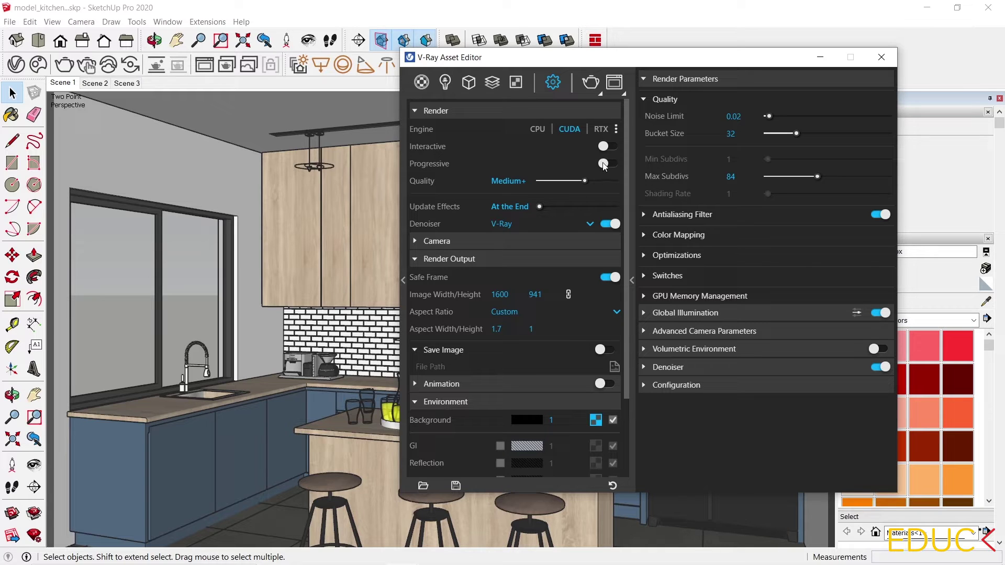
{"action": "left_click", "coordinate": [493, 83]}
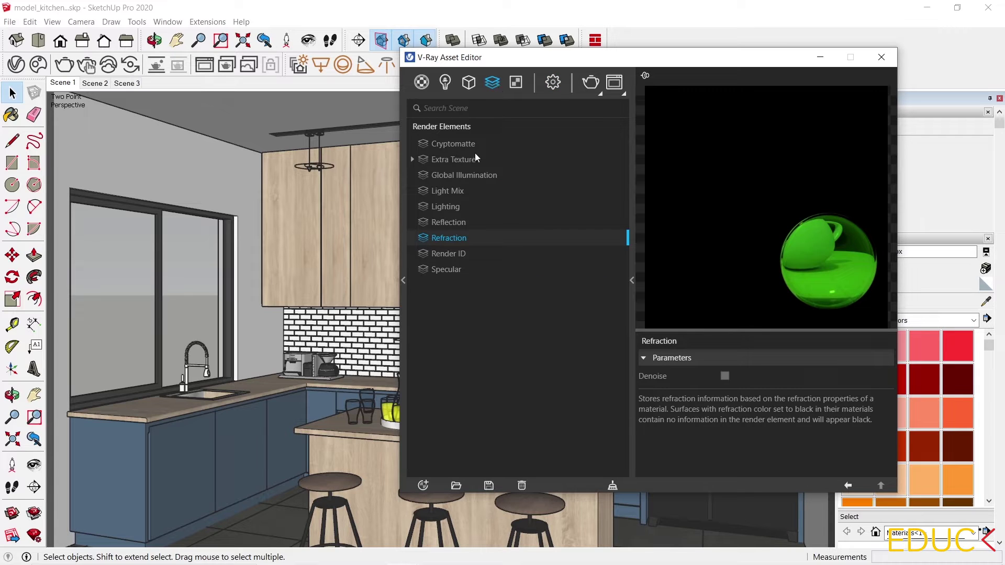
{"action": "left_click", "coordinate": [447, 144]}
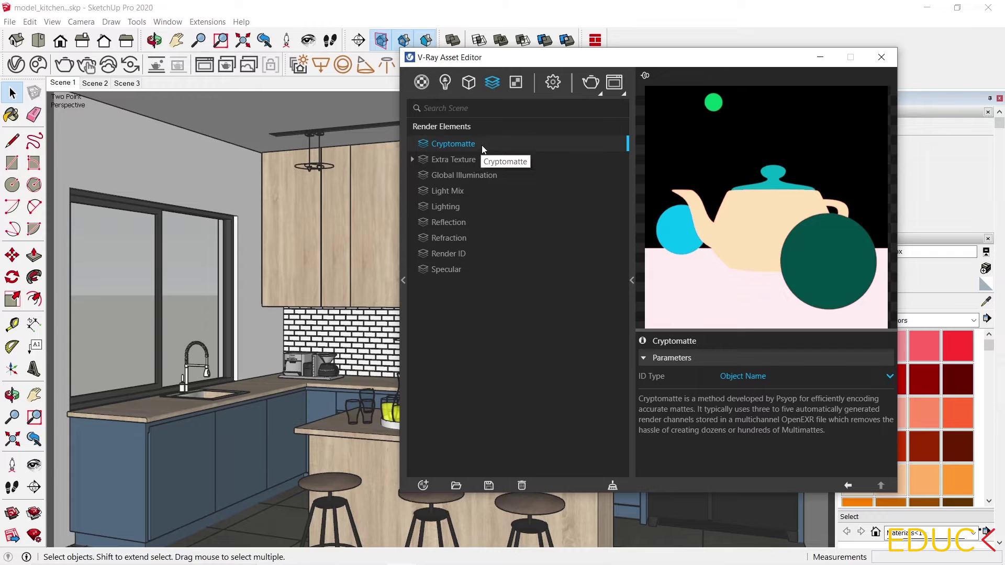
{"action": "left_click", "coordinate": [551, 83]}
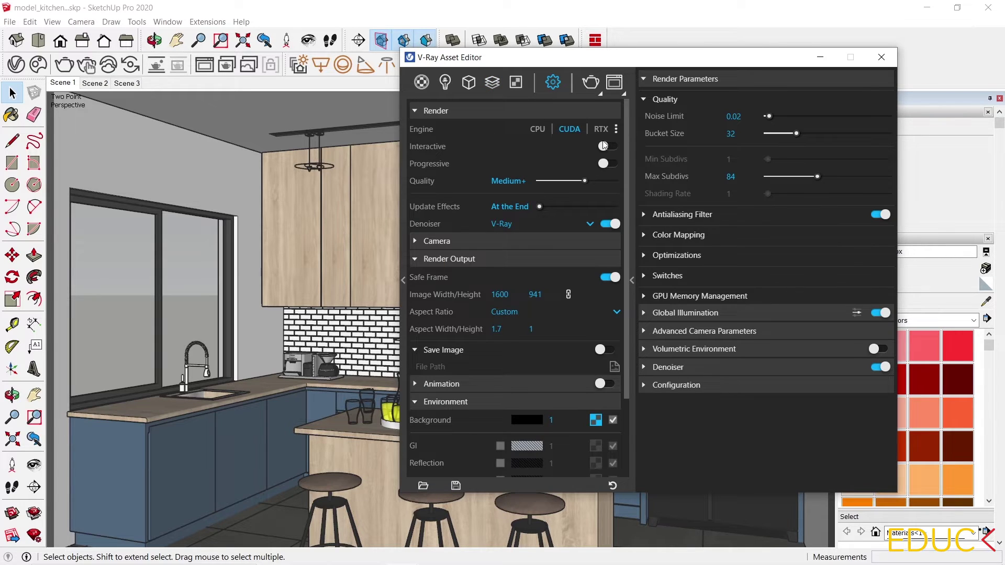
{"action": "left_click", "coordinate": [590, 82]}
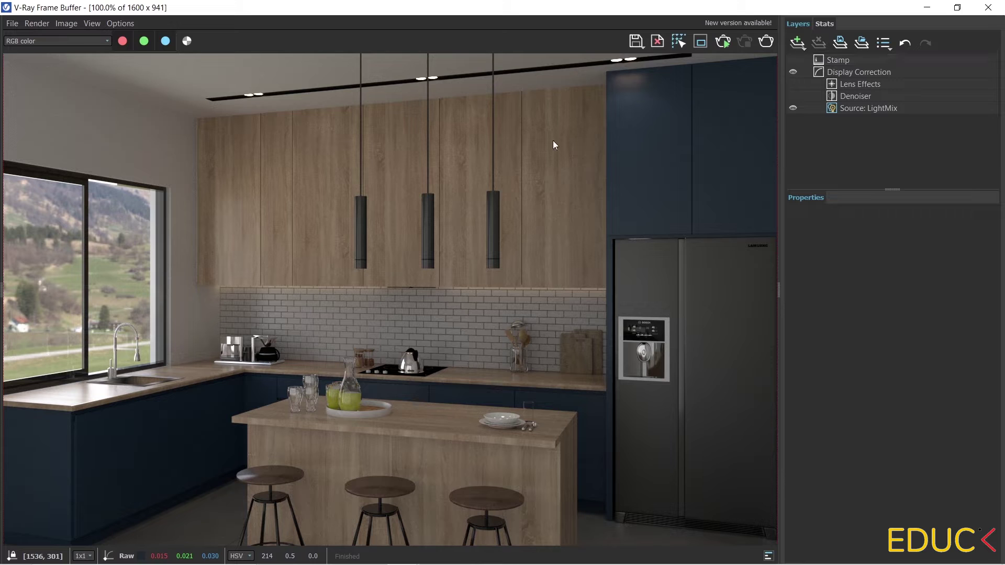
Look through the rendered channels from Alpha to Dome Light 1 and return the display to RGB color
{"action": "left_click", "coordinate": [44, 42]}
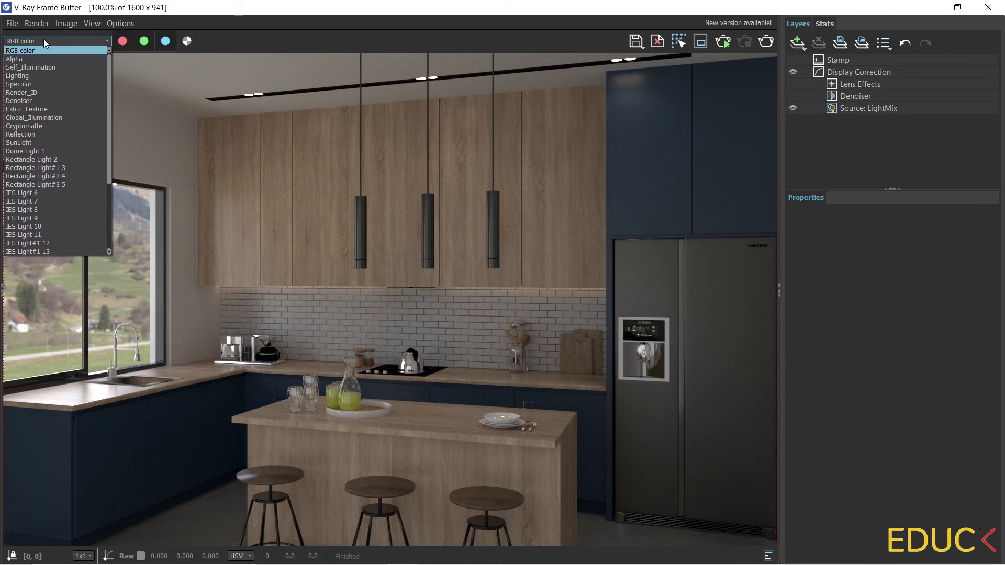
{"action": "left_click", "coordinate": [42, 58]}
{"action": "scroll", "coordinate": [44, 41], "scroll_direction": "down", "scroll_amount": 2}
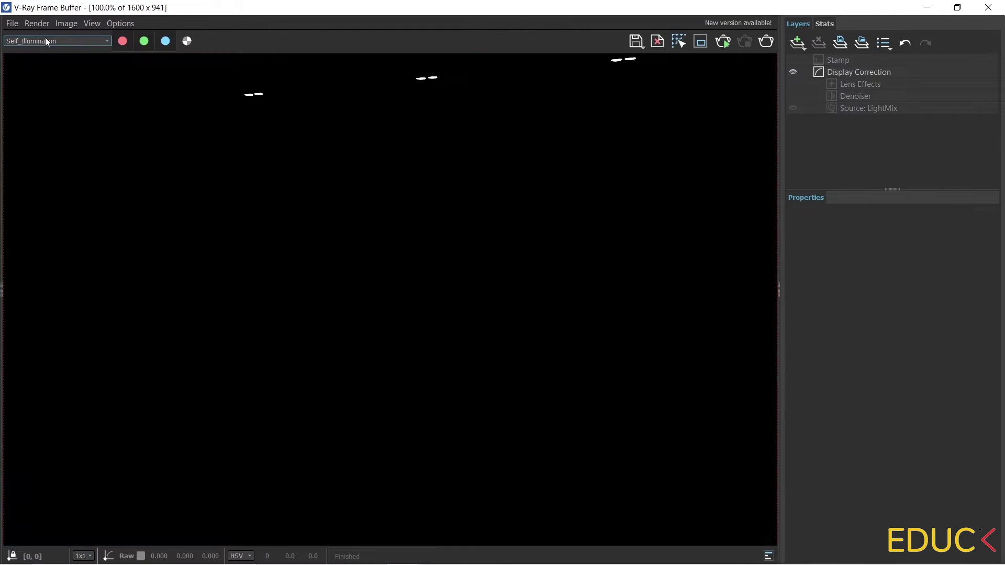
{"action": "scroll", "coordinate": [45, 41], "scroll_direction": "down", "scroll_amount": 1}
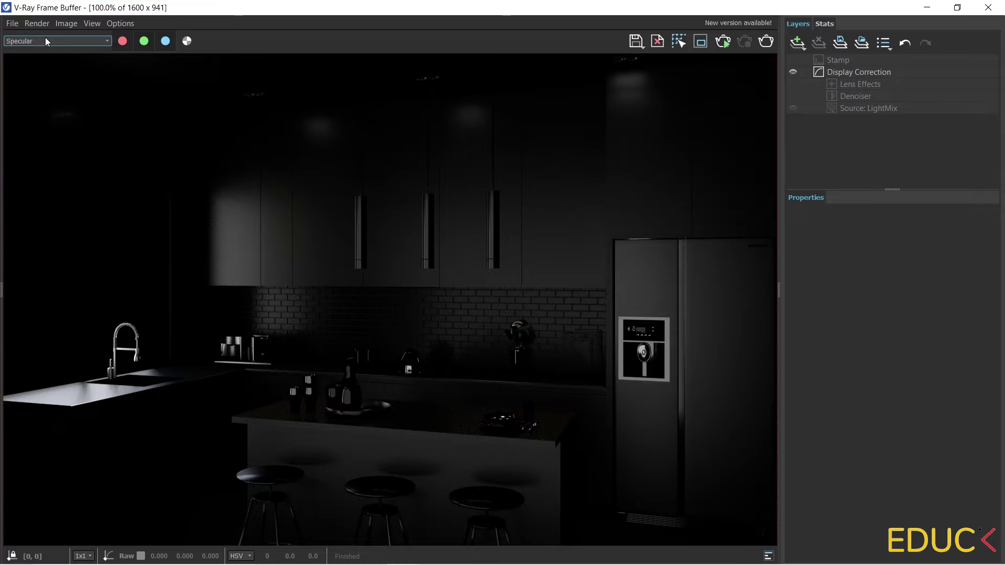
{"action": "scroll", "coordinate": [45, 42], "scroll_direction": "down", "scroll_amount": 1}
{"action": "scroll", "coordinate": [45, 41], "scroll_direction": "down", "scroll_amount": 7}
{"action": "left_click", "coordinate": [45, 42]}
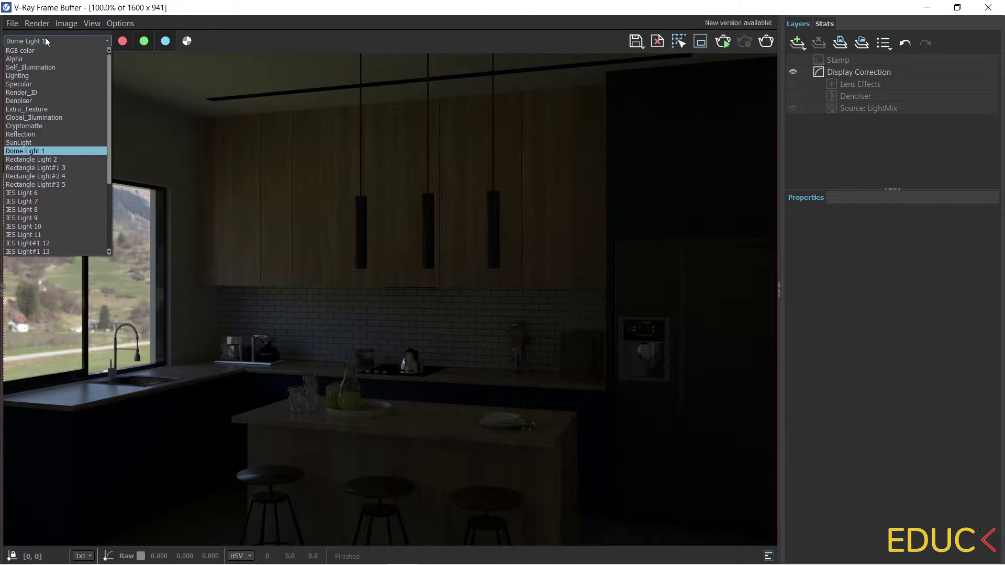
{"action": "left_click", "coordinate": [36, 51]}
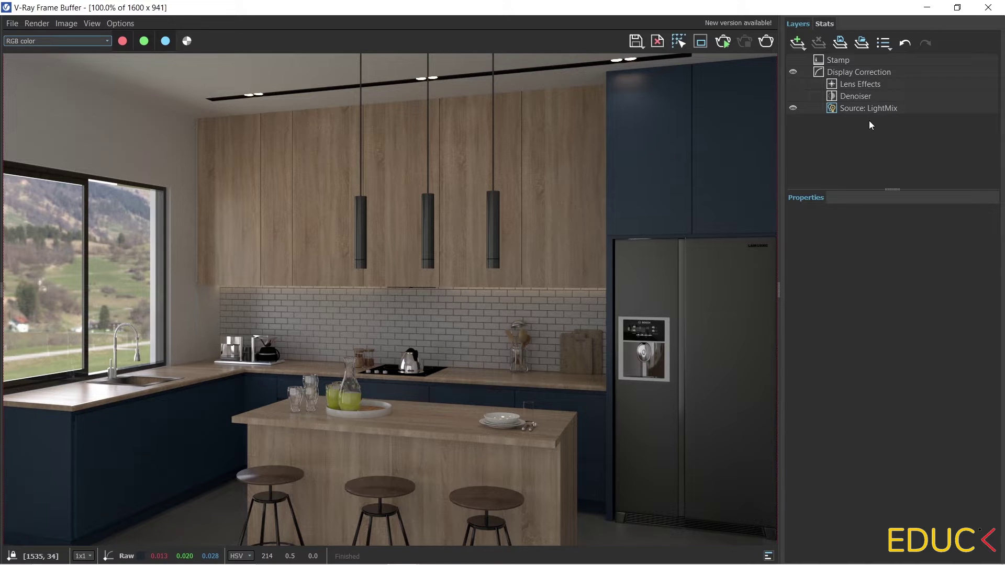
Add an Exposure correction layer with exposure 1.590, highlight burn 0.407 and contrast 0.036
{"action": "left_click", "coordinate": [800, 44]}
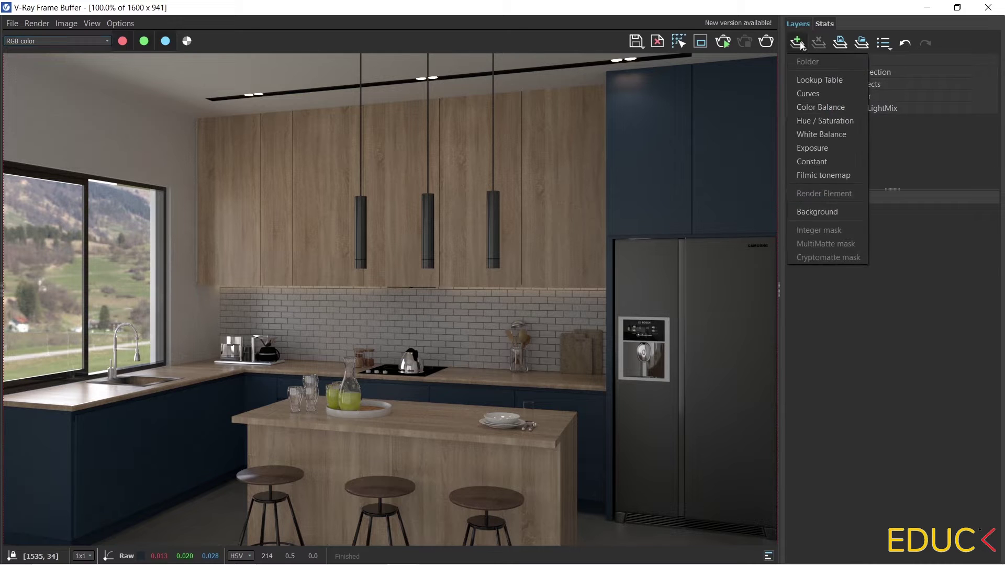
{"action": "left_click", "coordinate": [821, 146]}
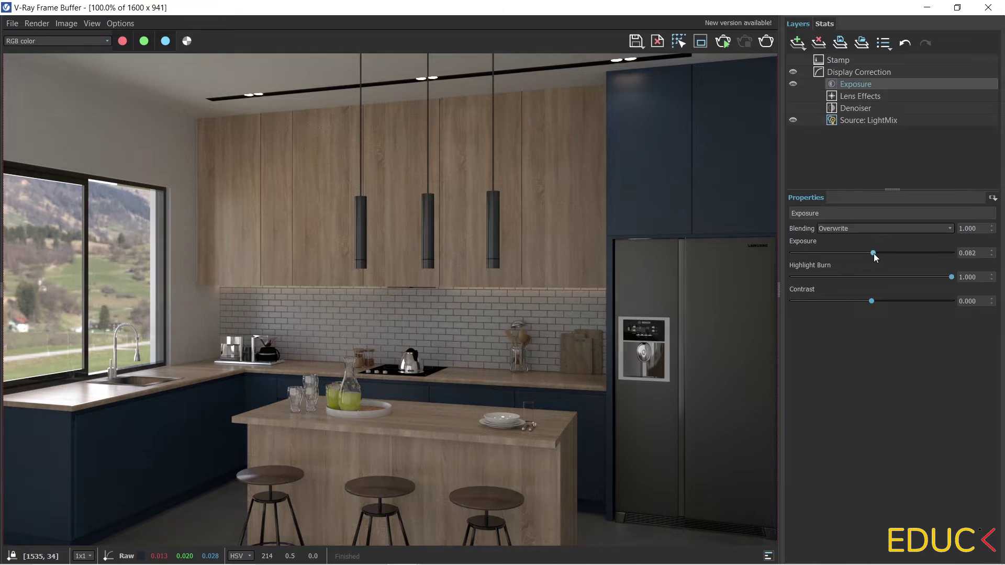
{"action": "left_click_drag", "start_coordinate": [872, 253], "coordinate": [894, 254]}
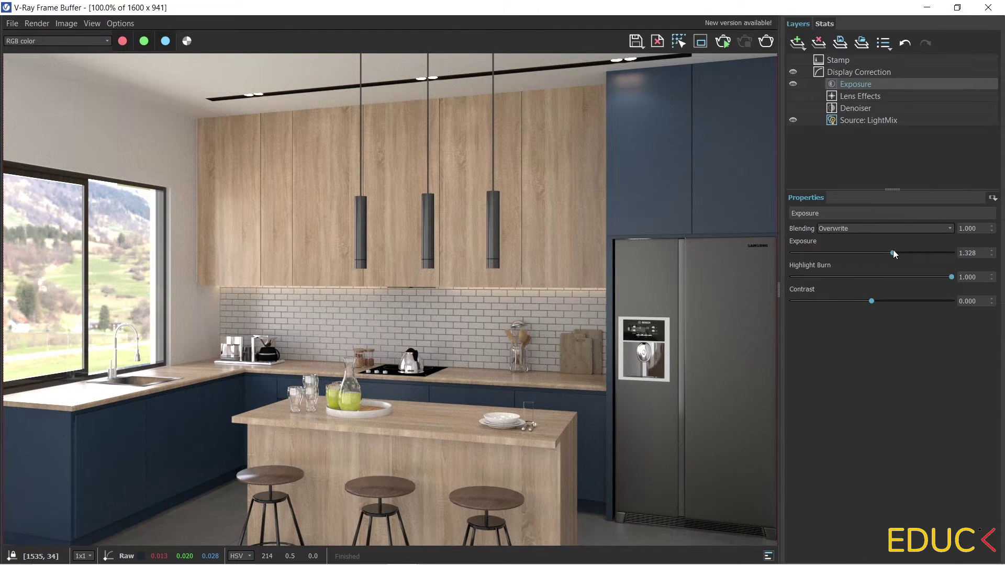
{"action": "mouse_move", "coordinate": [909, 275]}
{"action": "left_mouse_down"}
{"action": "mouse_move", "coordinate": [852, 275]}
{"action": "mouse_move", "coordinate": [897, 253]}
{"action": "left_mouse_up"}
{"action": "left_click", "coordinate": [874, 300]}
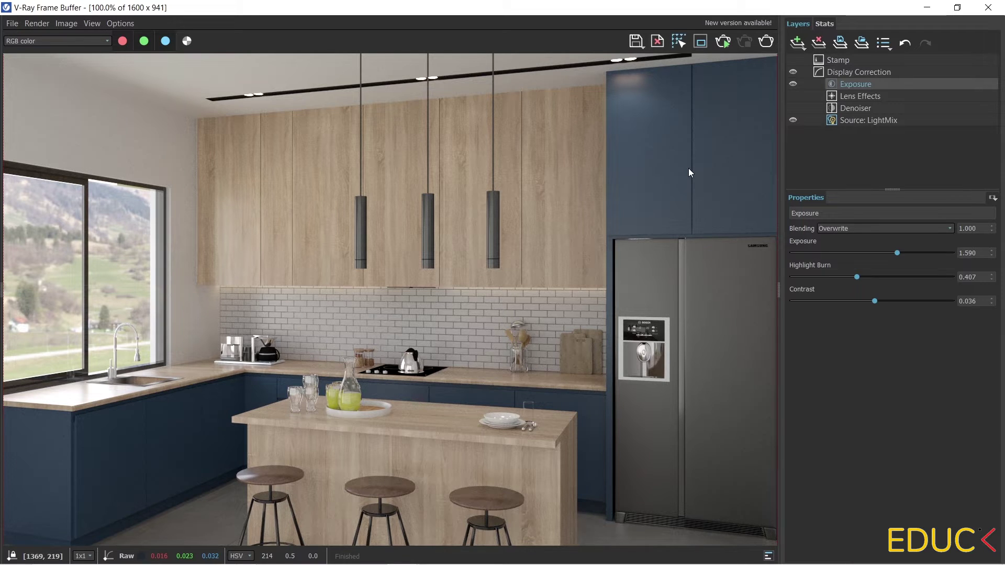
Add a second Exposure layer above the existing one, check the first layer's settings and reselect the new layer
{"action": "left_click", "coordinate": [798, 44]}
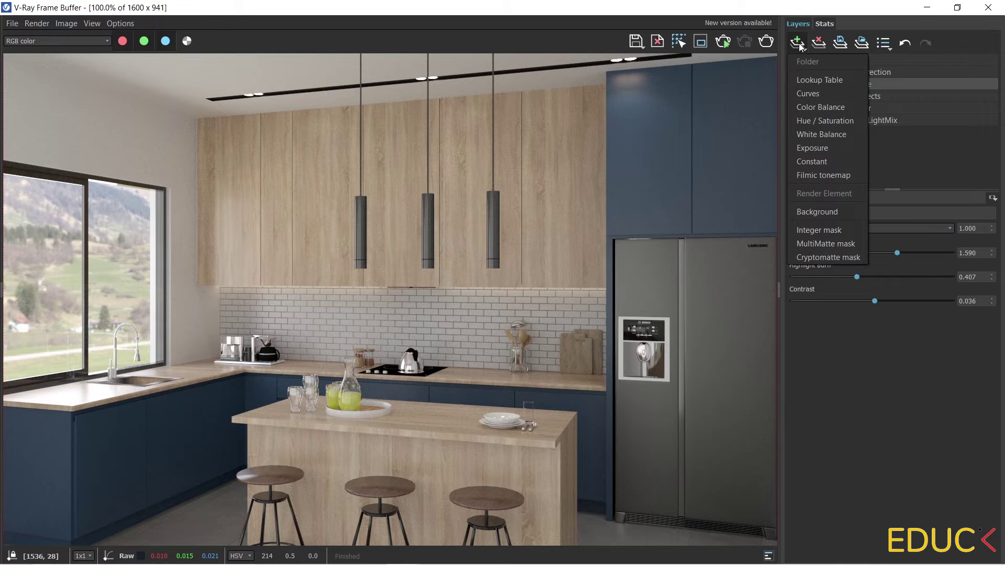
{"action": "key", "text": "Escape"}
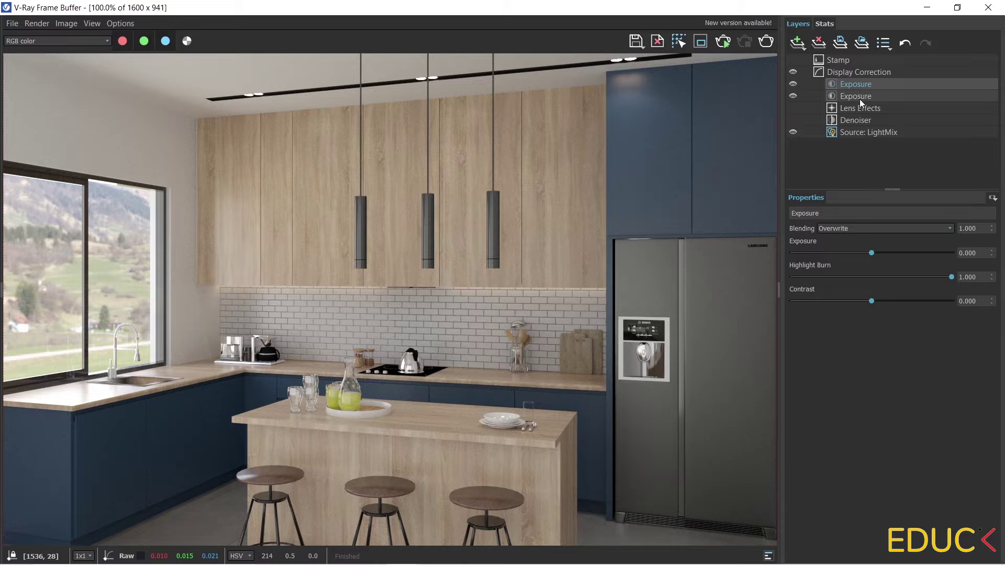
{"action": "left_click", "coordinate": [859, 97]}
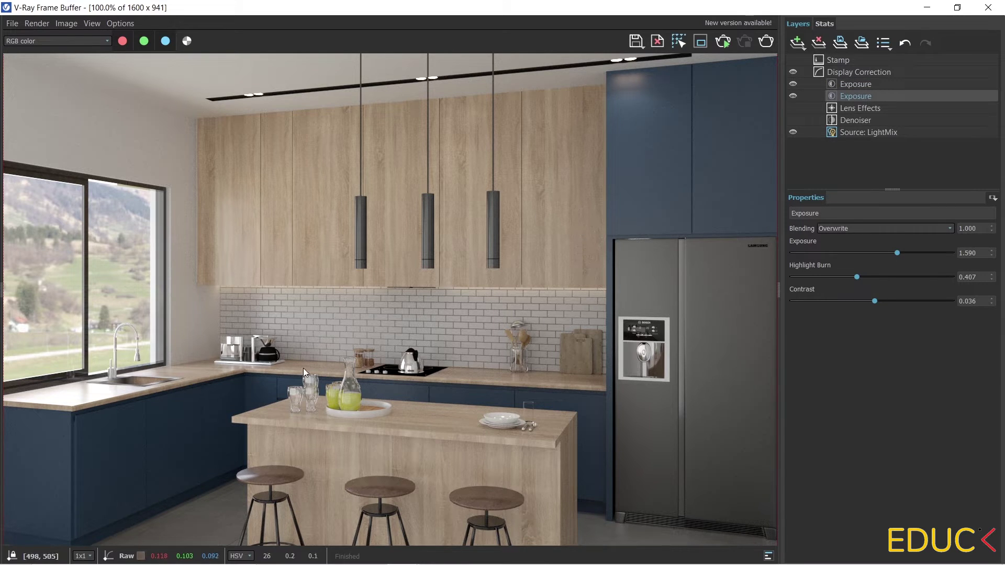
{"action": "left_click", "coordinate": [861, 85]}
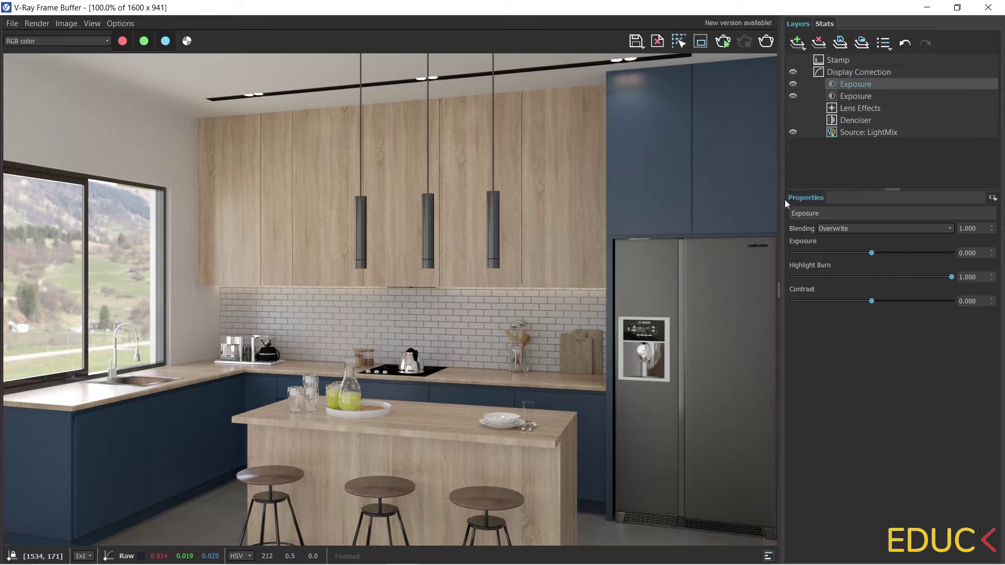
Attach a Cryptomatte mask to the upper Exposure layer
{"action": "left_click", "coordinate": [992, 198]}
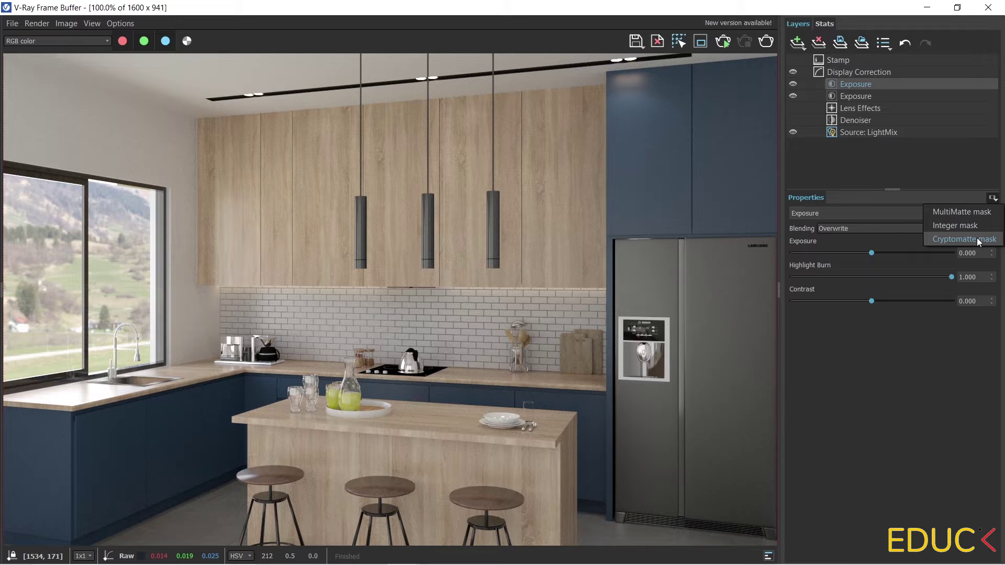
{"action": "left_click", "coordinate": [49, 42]}
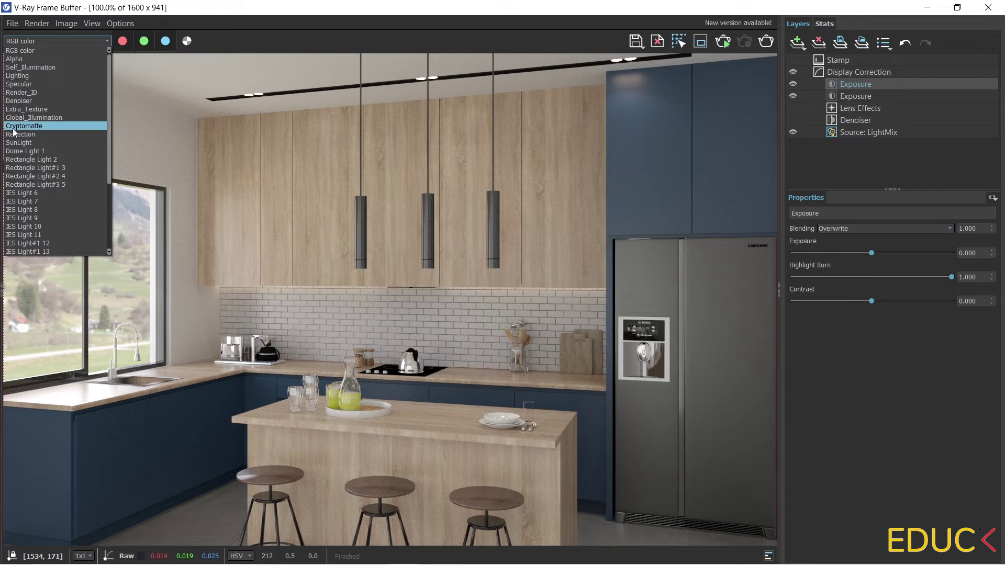
{"action": "left_click", "coordinate": [992, 199]}
{"action": "left_click", "coordinate": [972, 235]}
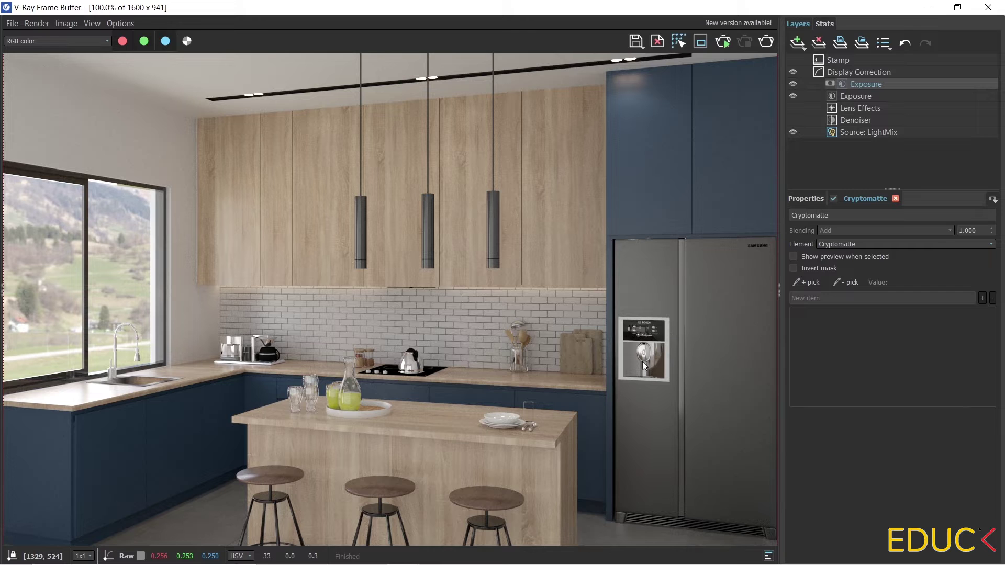
Add the kitchen island to the Cryptomatte mask, preview the mask, and remove the island from it again
{"action": "left_click", "coordinate": [805, 283]}
{"action": "left_click", "coordinate": [418, 425]}
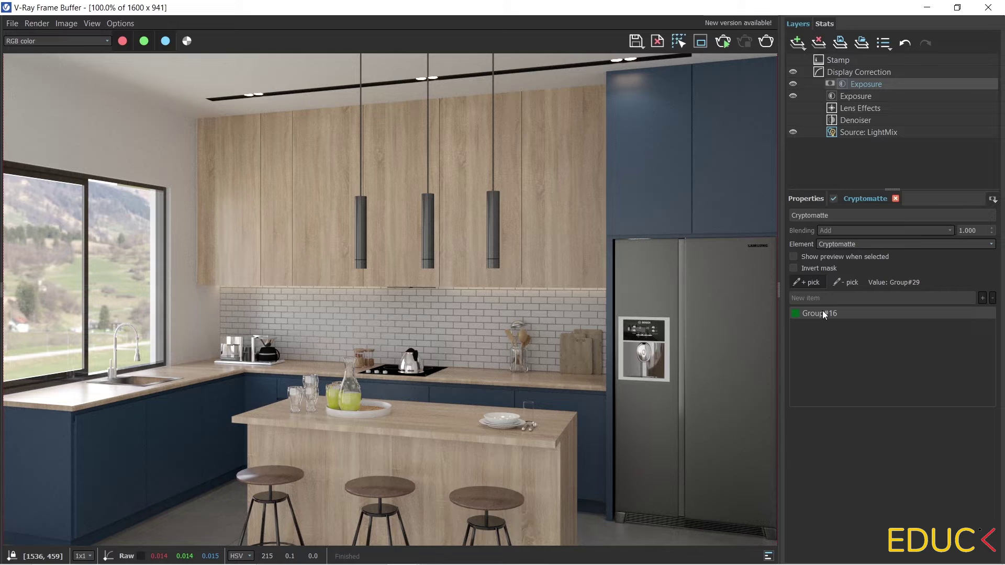
{"action": "left_click", "coordinate": [793, 257]}
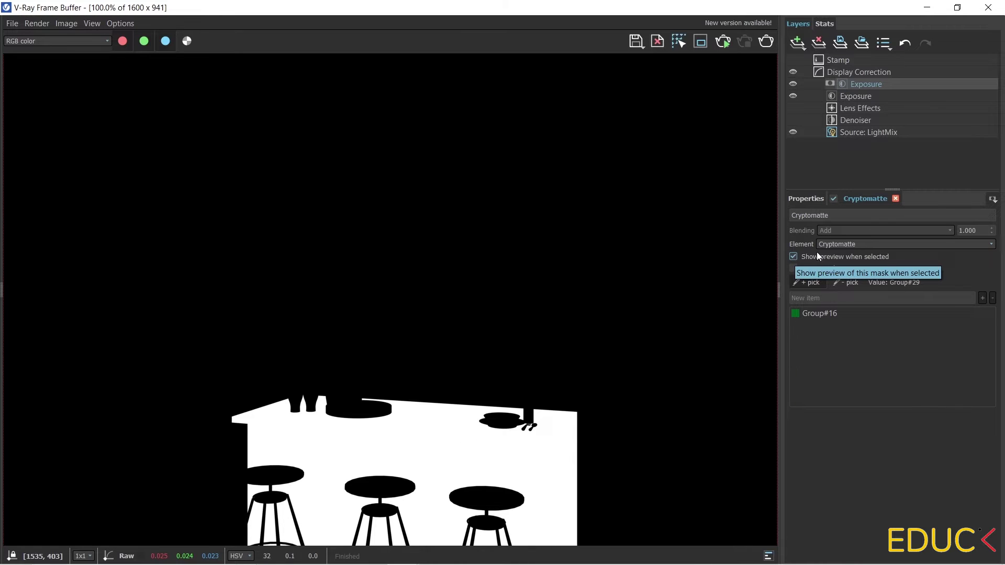
{"action": "left_click", "coordinate": [853, 285]}
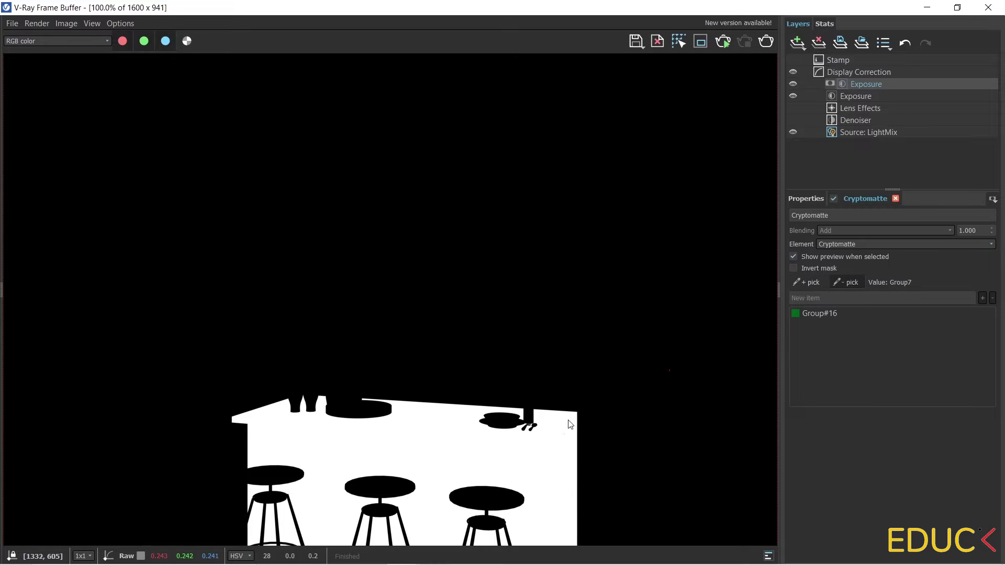
{"action": "left_click", "coordinate": [508, 463]}
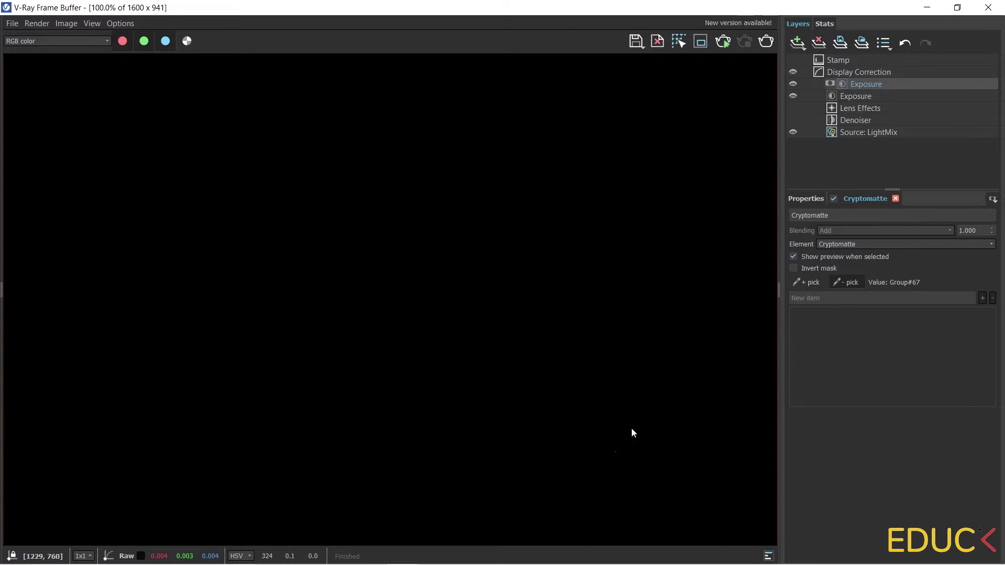
{"action": "left_click", "coordinate": [794, 257]}
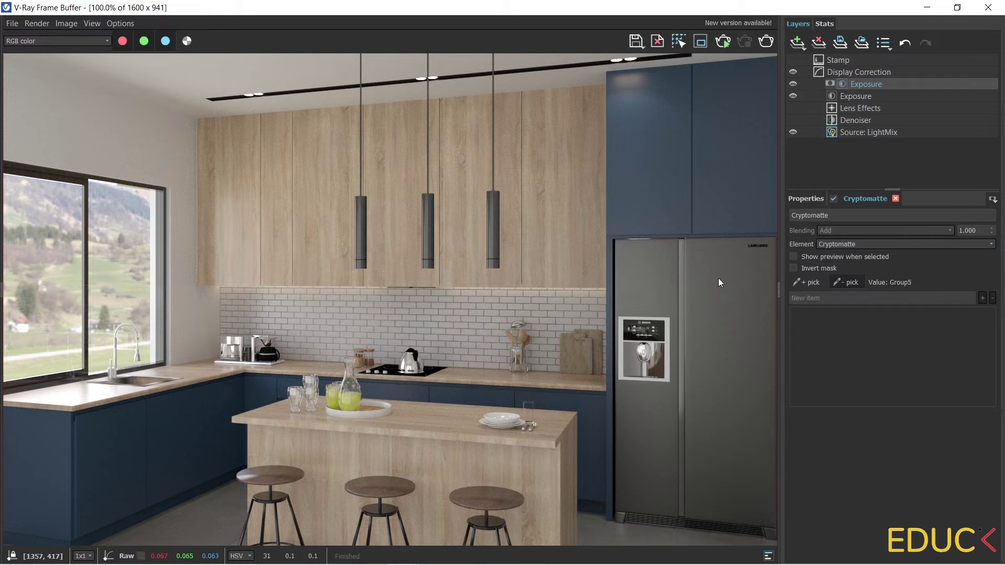
Add the view behind the window to the Exposure layer's Cryptomatte mask and check it in the mask preview
{"action": "left_click", "coordinate": [809, 282]}
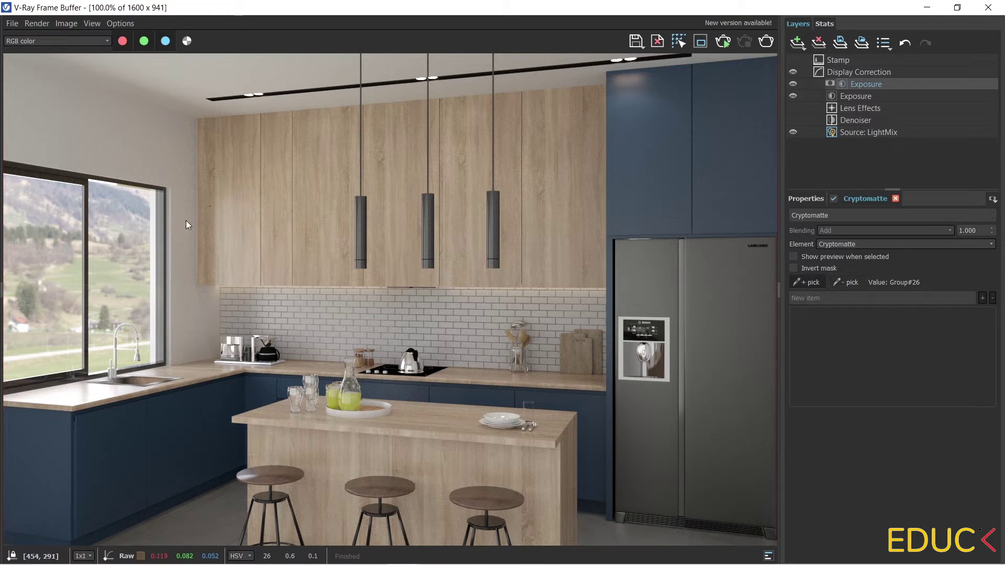
{"action": "left_click", "coordinate": [117, 260]}
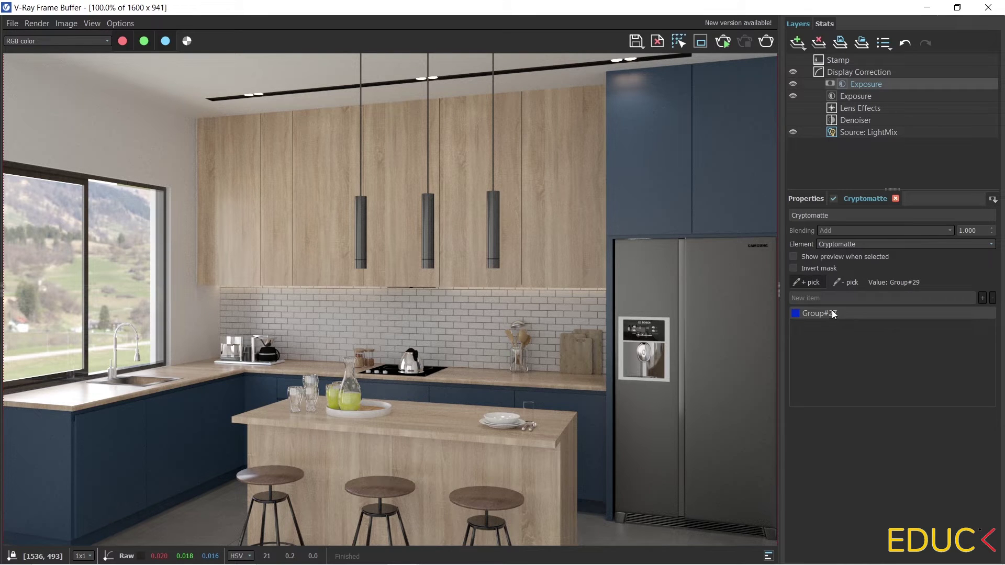
{"action": "left_click", "coordinate": [793, 256]}
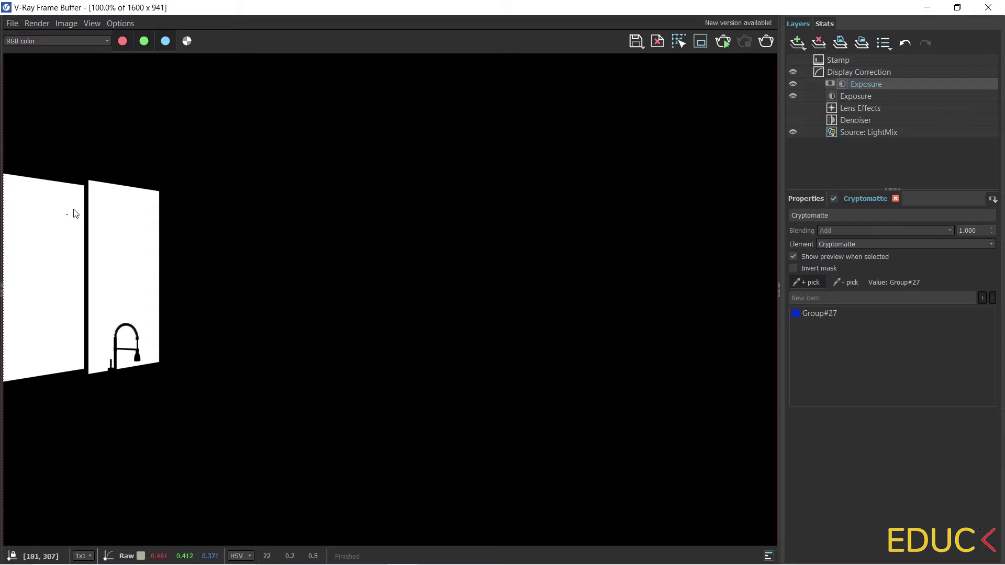
{"action": "left_click", "coordinate": [793, 257]}
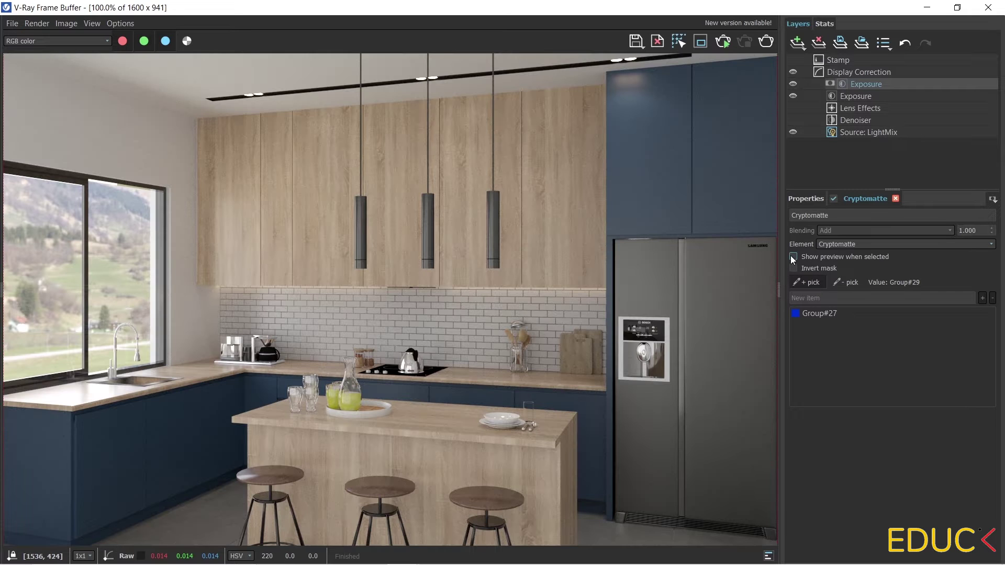
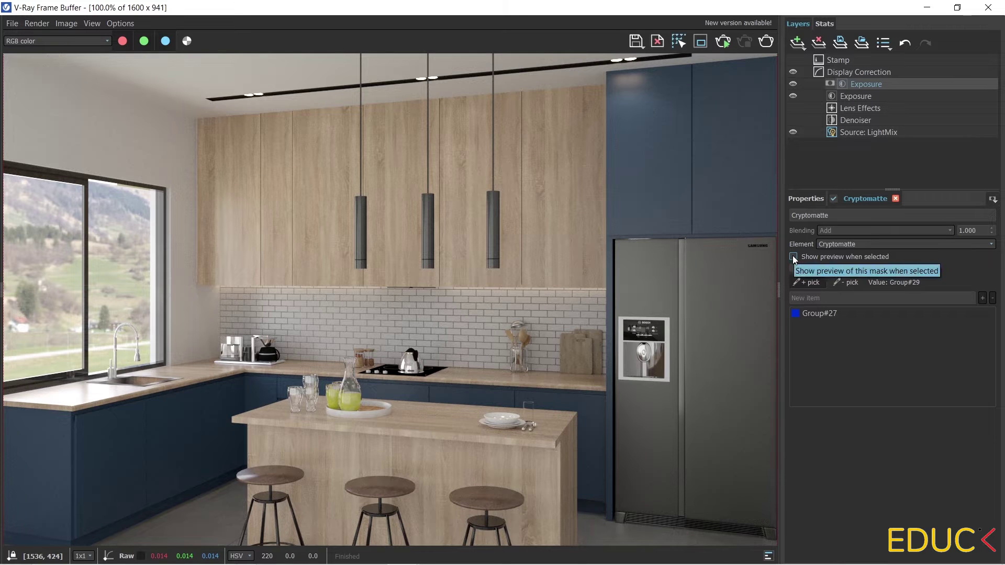
{"action": "left_click", "coordinate": [805, 199]}
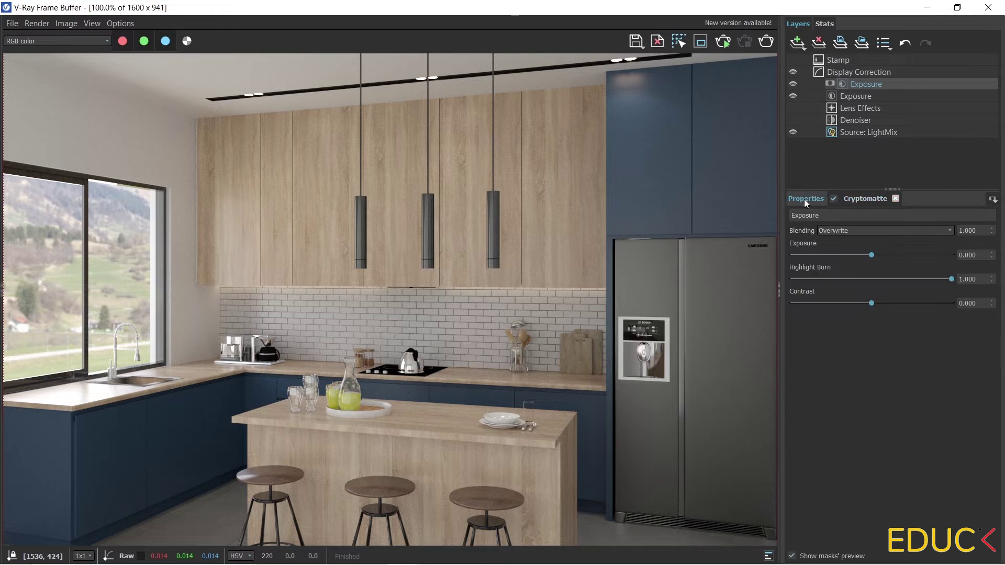
{"action": "left_click", "coordinate": [856, 198]}
{"action": "left_click", "coordinate": [805, 198]}
{"action": "left_click", "coordinate": [863, 198]}
{"action": "left_click", "coordinate": [805, 199]}
{"action": "left_click", "coordinate": [863, 198]}
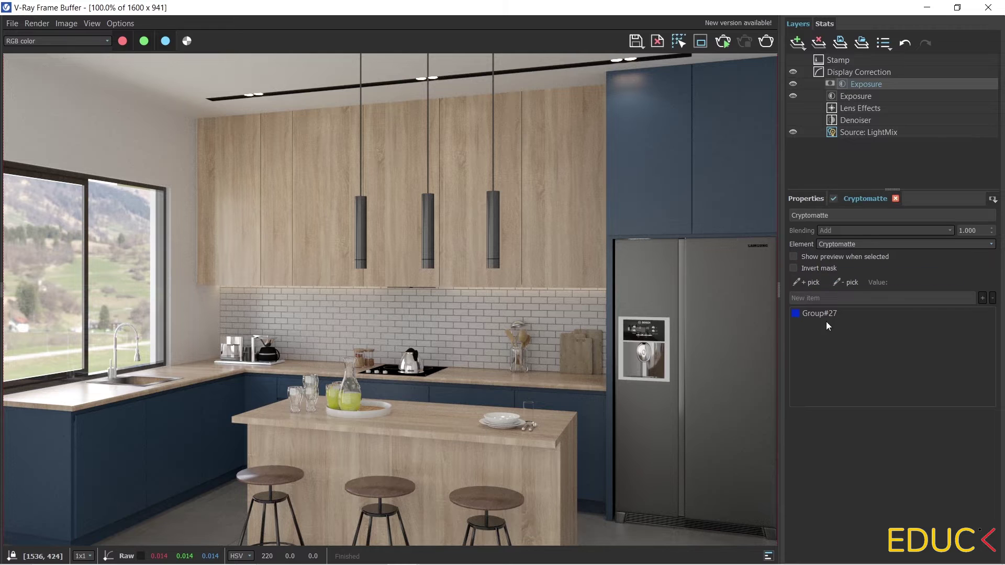
Set the masked Exposure layer to exposure 1.590, highlight burn 0.279 and contrast 0.318
{"action": "left_click", "coordinate": [804, 200]}
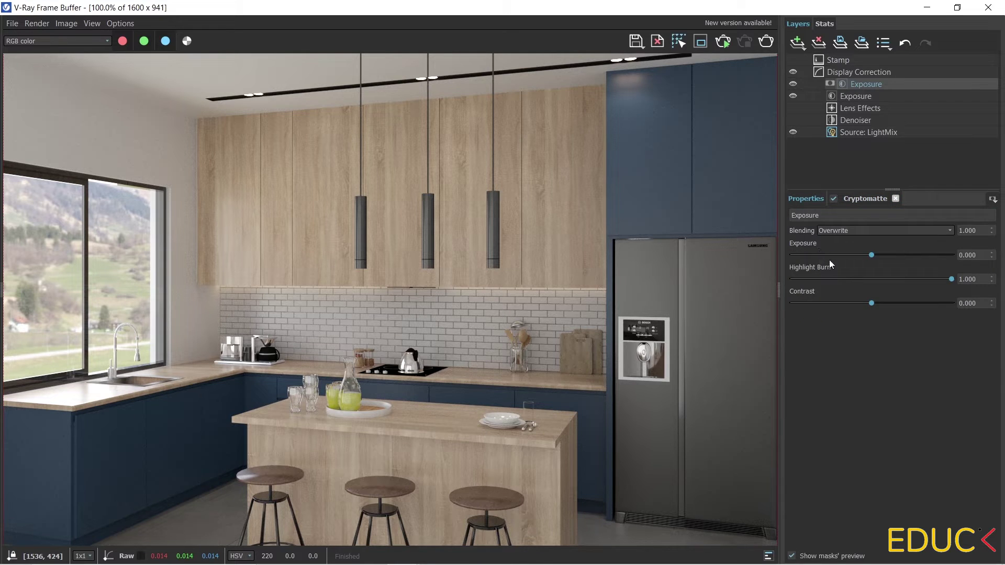
{"action": "left_click_drag", "start_coordinate": [867, 255], "coordinate": [883, 255]}
{"action": "mouse_move", "coordinate": [951, 279]}
{"action": "left_mouse_down"}
{"action": "mouse_move", "coordinate": [829, 278]}
{"action": "mouse_move", "coordinate": [911, 256]}
{"action": "mouse_move", "coordinate": [894, 256]}
{"action": "left_mouse_up"}
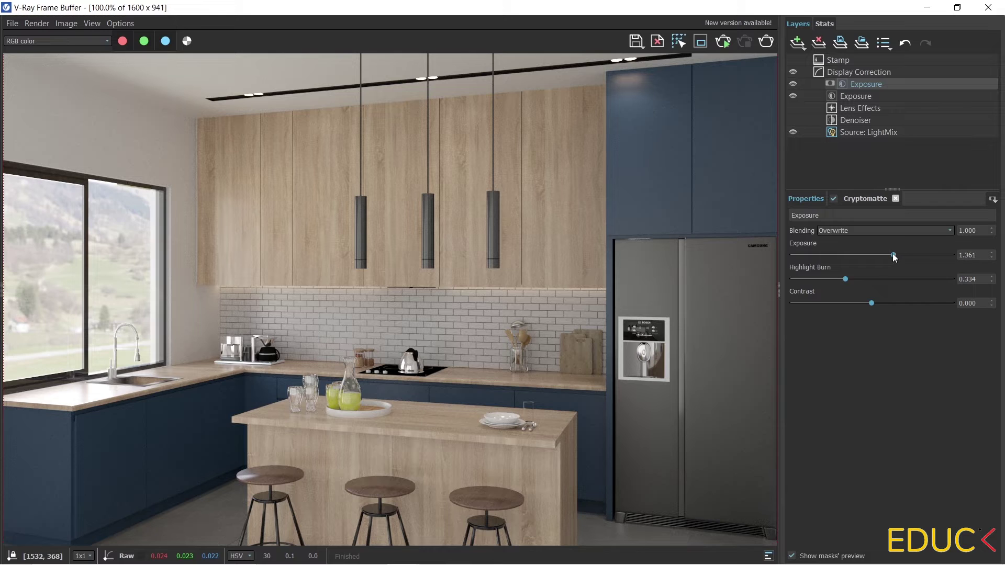
{"action": "mouse_move", "coordinate": [871, 302]}
{"action": "left_mouse_down"}
{"action": "mouse_move", "coordinate": [831, 300]}
{"action": "mouse_move", "coordinate": [906, 302]}
{"action": "left_mouse_up"}
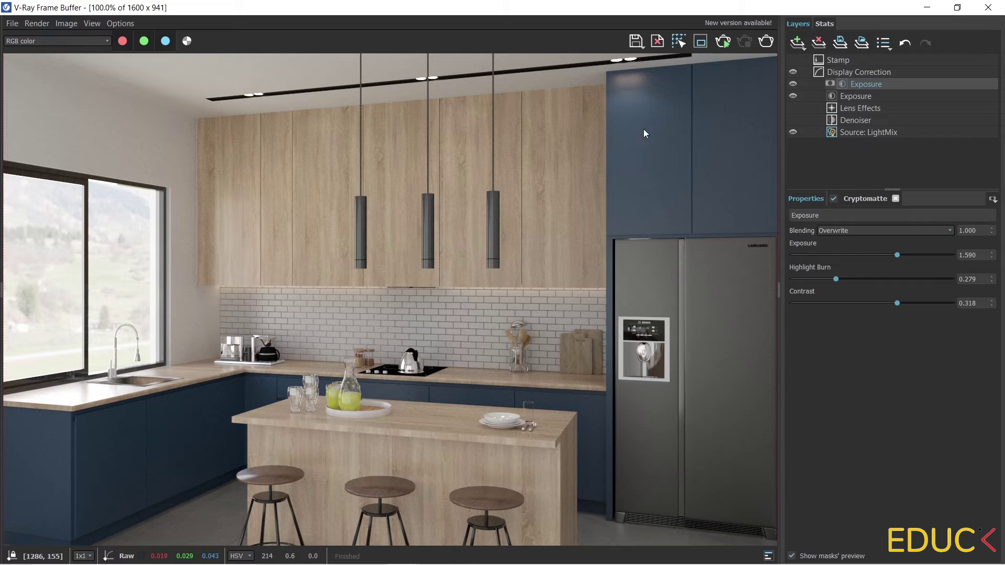
Add a Hue / Saturation layer on top and attach a Cryptomatte mask to it
{"action": "left_click", "coordinate": [797, 45]}
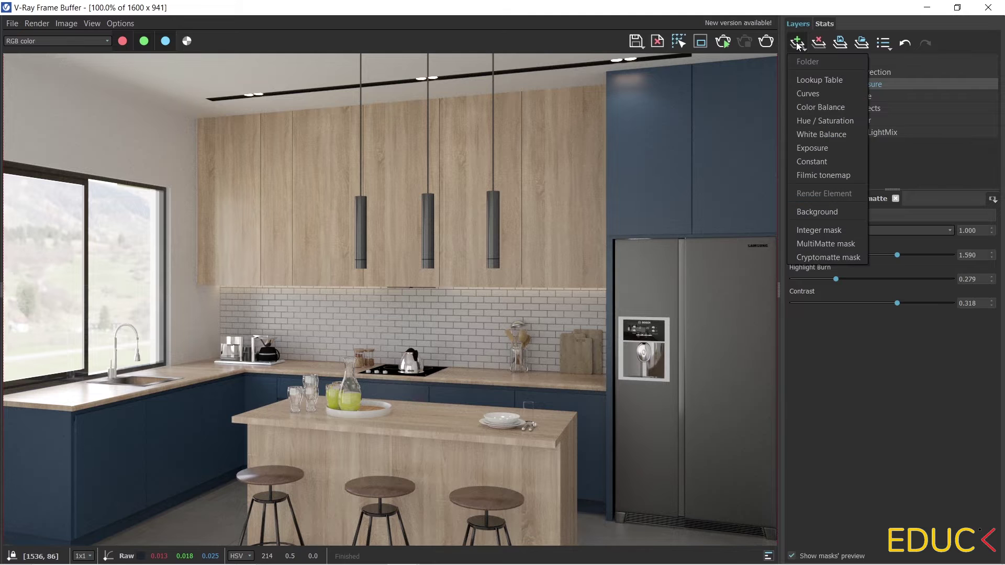
{"action": "left_click", "coordinate": [809, 121]}
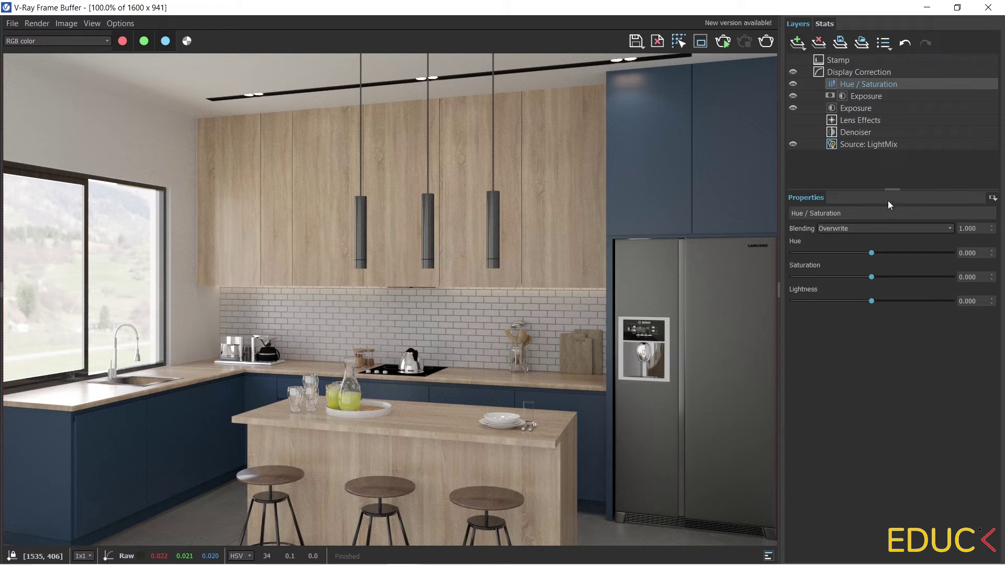
{"action": "left_click", "coordinate": [993, 198]}
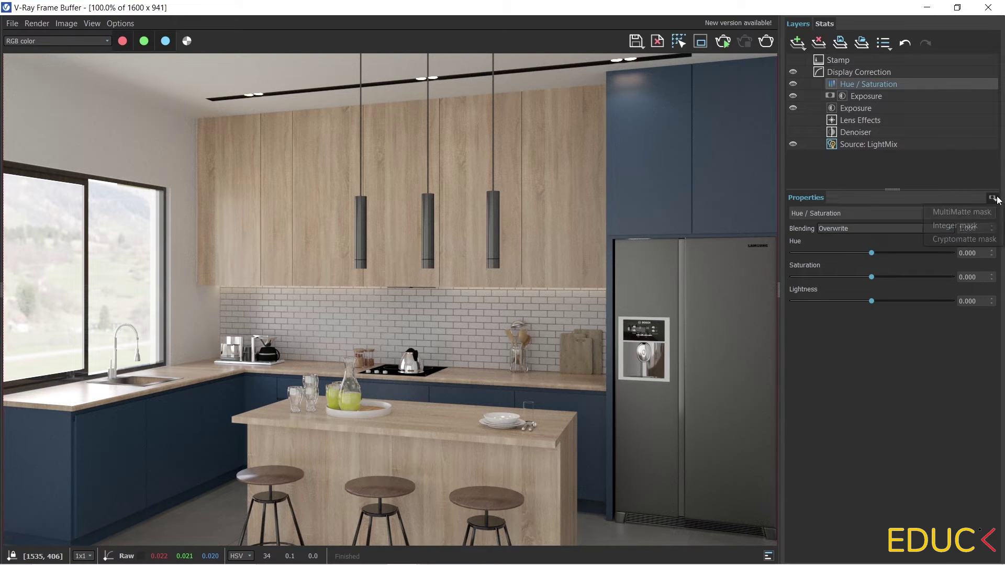
{"action": "left_click", "coordinate": [967, 240]}
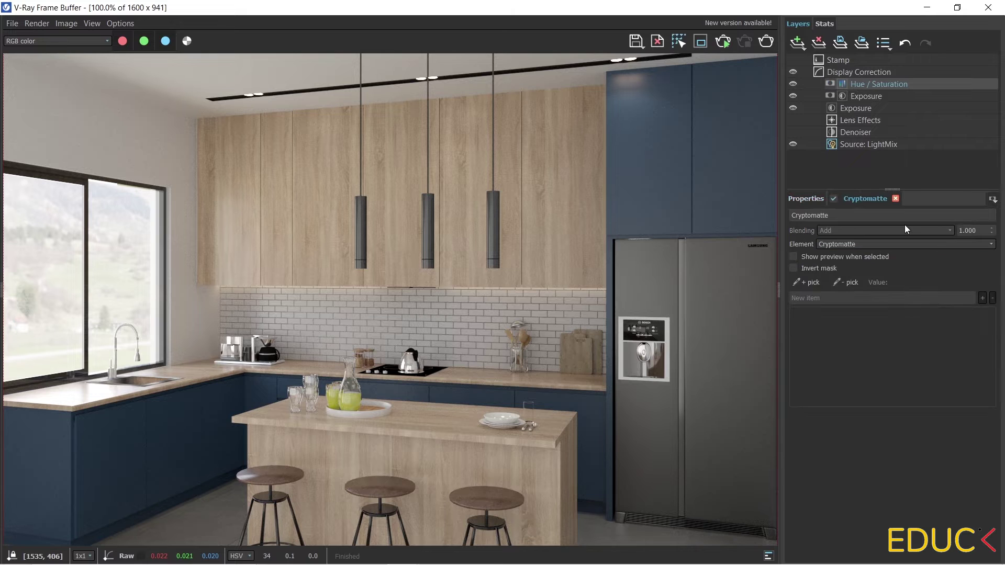
Add all the blue upper and lower cabinet fronts to the Hue / Saturation layer's Cryptomatte mask and check the mask preview
{"action": "left_click", "coordinate": [807, 279]}
{"action": "left_click", "coordinate": [719, 164]}
{"action": "left_click", "coordinate": [585, 411]}
{"action": "left_click", "coordinate": [431, 395]}
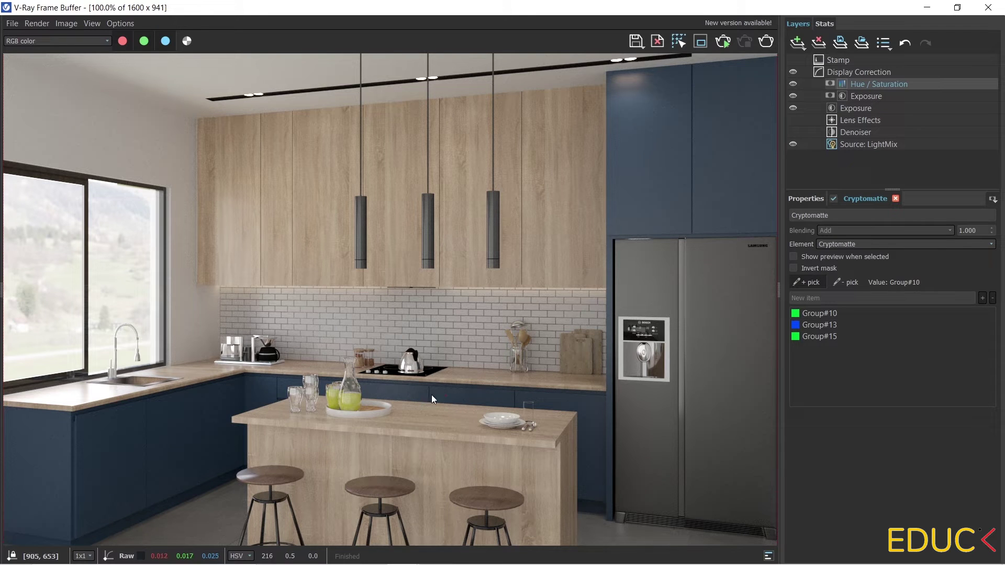
{"action": "left_click", "coordinate": [261, 388]}
{"action": "left_click", "coordinate": [233, 396]}
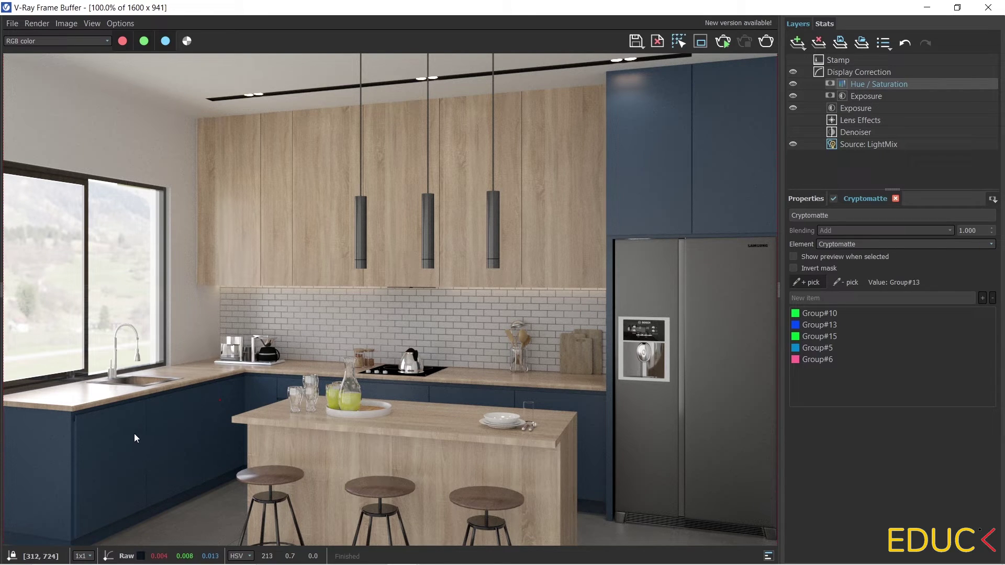
{"action": "left_click", "coordinate": [47, 466]}
{"action": "left_click", "coordinate": [794, 256]}
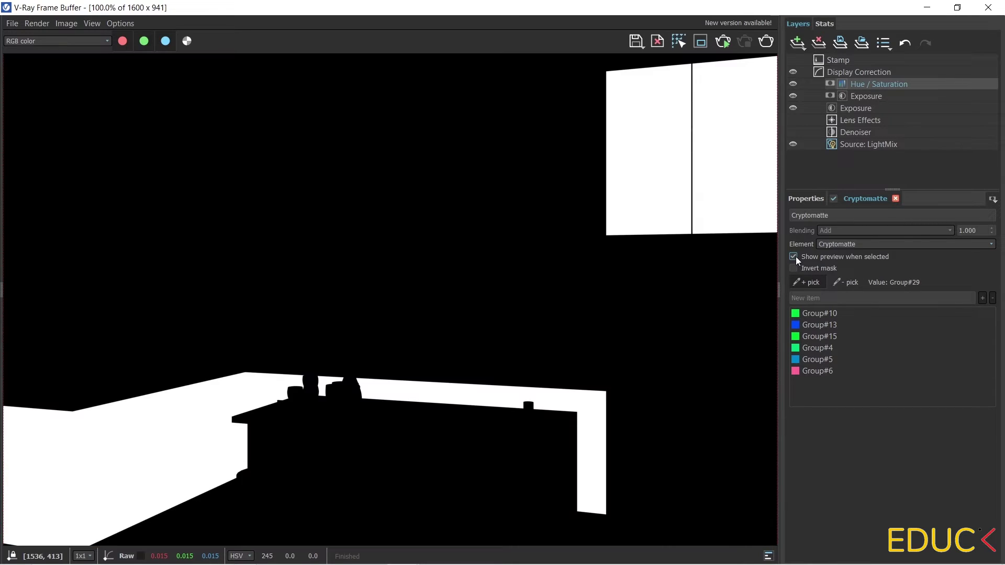
{"action": "left_click", "coordinate": [794, 256]}
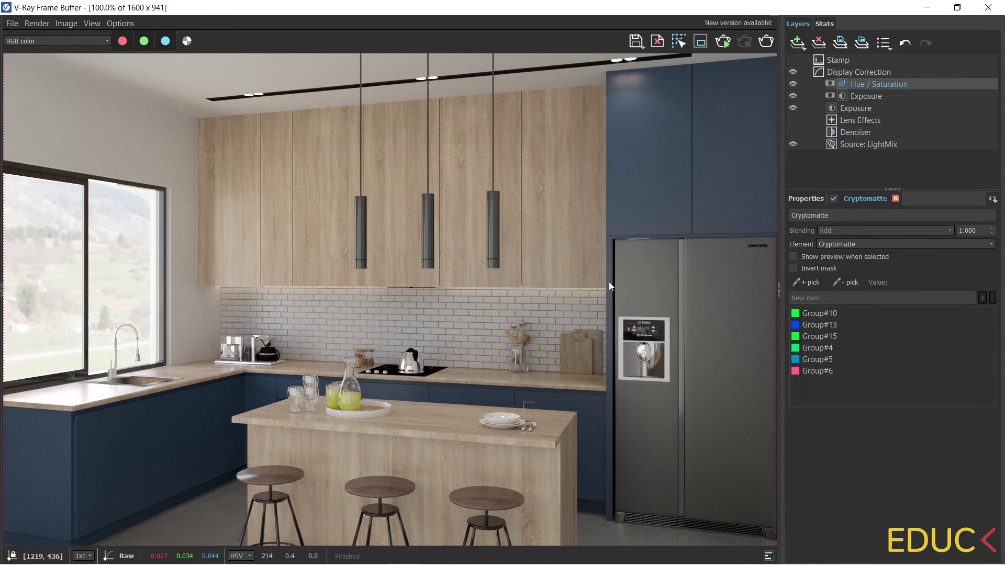
Add the blue cabinet frame around the fridge to the Hue / Saturation mask and inspect the result in the mask preview
{"action": "scroll", "coordinate": [670, 300], "scroll_direction": "down", "scroll_amount": 5}
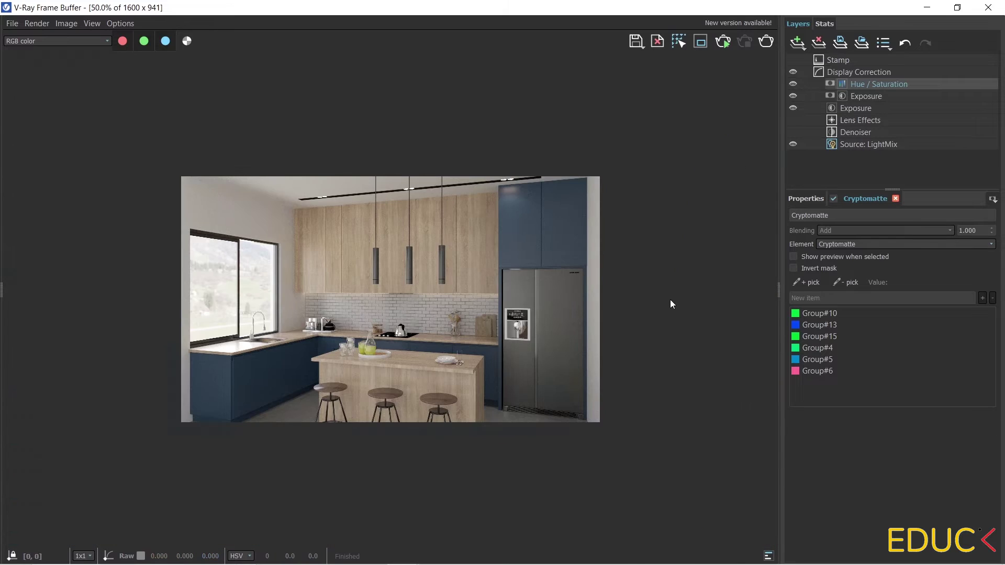
{"action": "scroll", "coordinate": [574, 287], "scroll_direction": "up", "scroll_amount": 5}
{"action": "left_click", "coordinate": [808, 282]}
{"action": "left_click", "coordinate": [710, 251]}
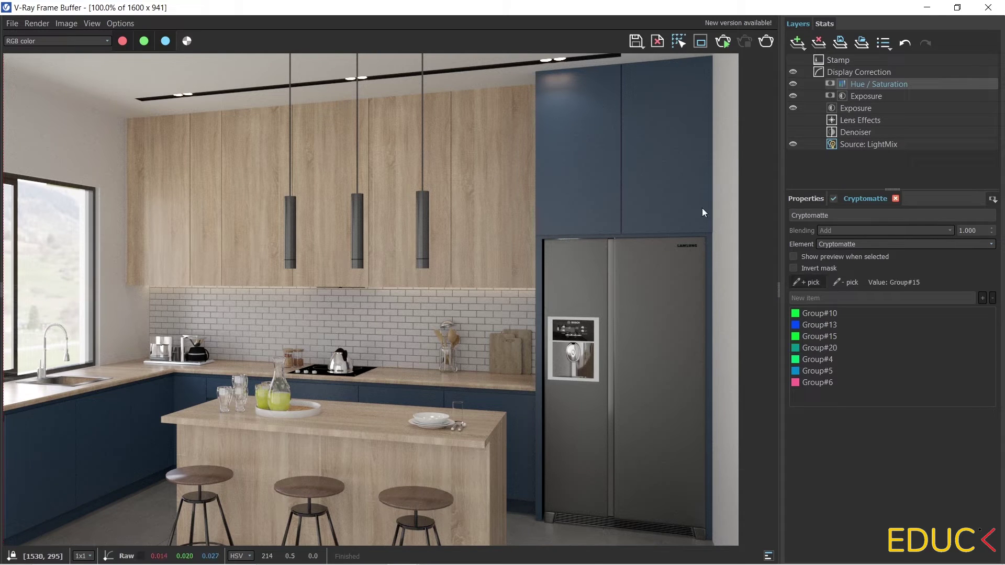
{"action": "left_click", "coordinate": [794, 257]}
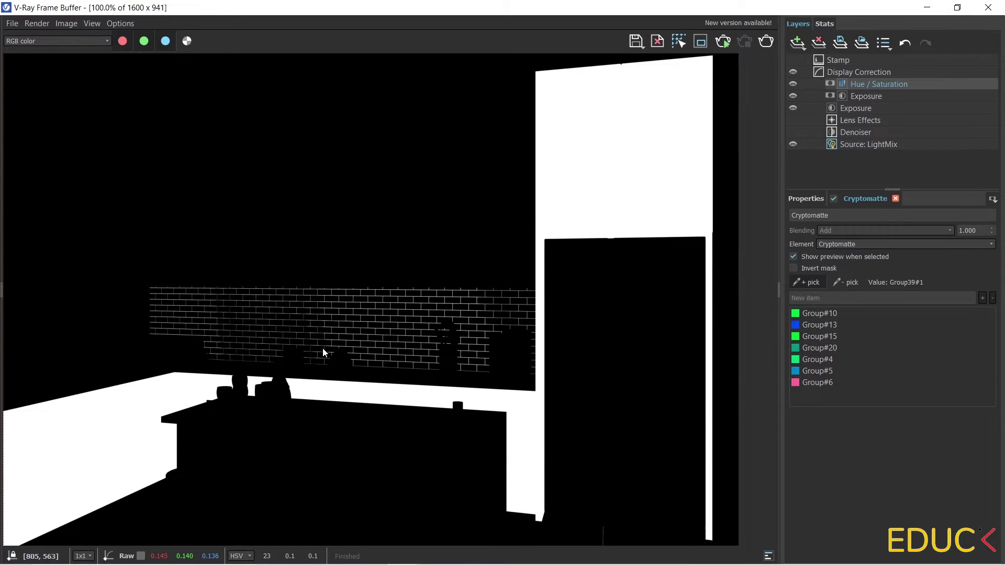
{"action": "scroll", "coordinate": [322, 347], "scroll_direction": "up", "scroll_amount": 2}
{"action": "scroll", "coordinate": [420, 321], "scroll_direction": "down", "scroll_amount": 2}
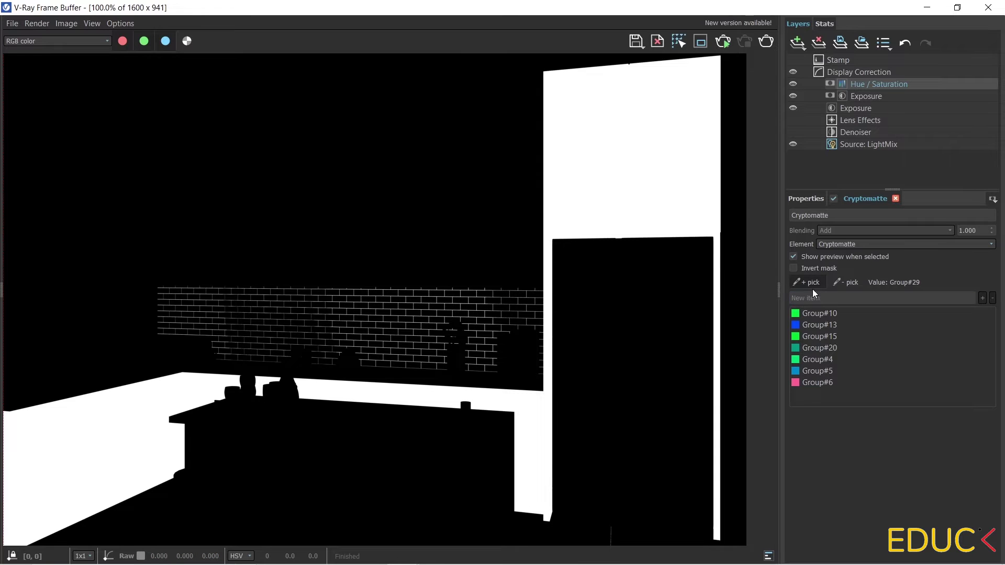
{"action": "left_click", "coordinate": [794, 257]}
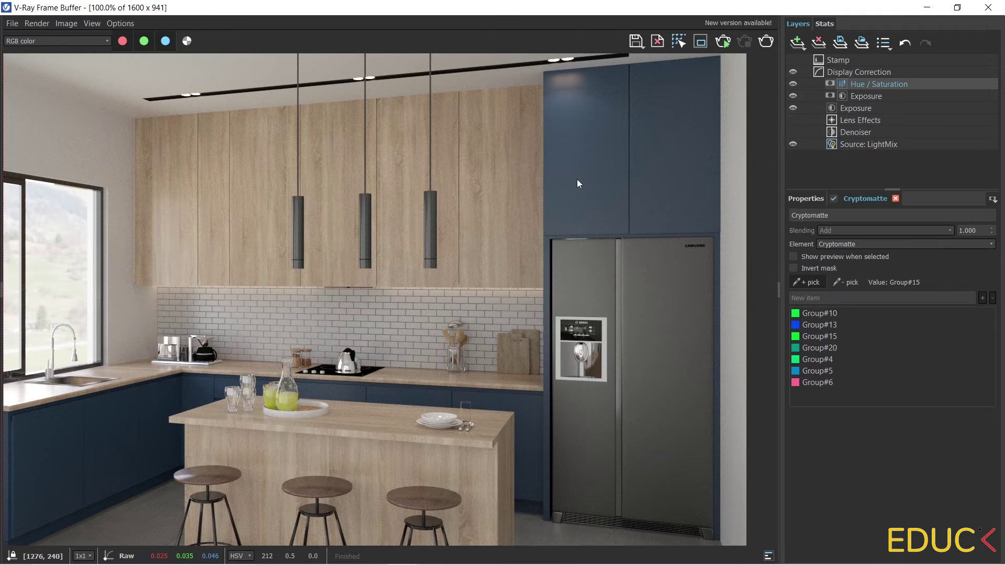
Set the masked Hue / Saturation layer to hue -24.197, saturation -0.325 and lightness 0
{"action": "left_click", "coordinate": [799, 199]}
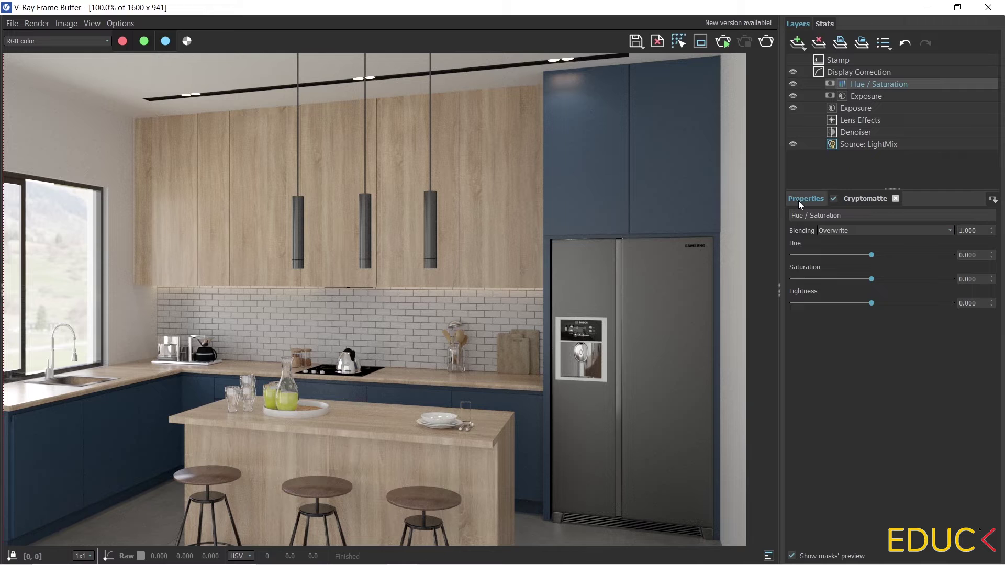
{"action": "left_click_drag", "start_coordinate": [870, 256], "coordinate": [862, 303]}
{"action": "double_click", "coordinate": [970, 303]}
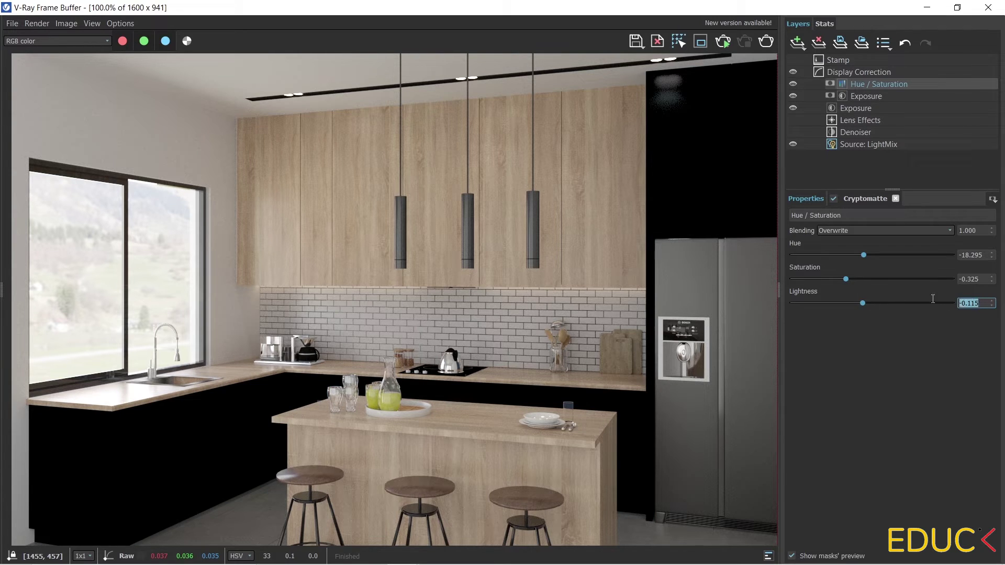
{"action": "type", "text": "0"}
{"action": "key", "text": "Return"}
{"action": "mouse_move", "coordinate": [862, 255]}
{"action": "left_mouse_down"}
{"action": "mouse_move", "coordinate": [887, 258]}
{"action": "mouse_move", "coordinate": [853, 261]}
{"action": "mouse_move", "coordinate": [861, 252]}
{"action": "left_mouse_up"}
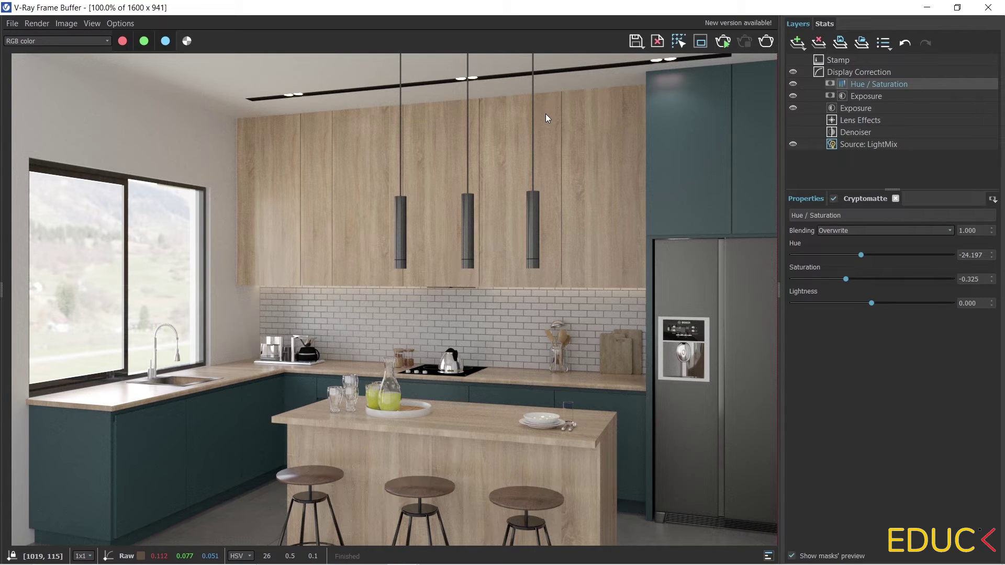
Raise the intensity of Rectangle Light#2 4 in the LightMix source to 3, trying 2 first
{"action": "left_click", "coordinate": [855, 149]}
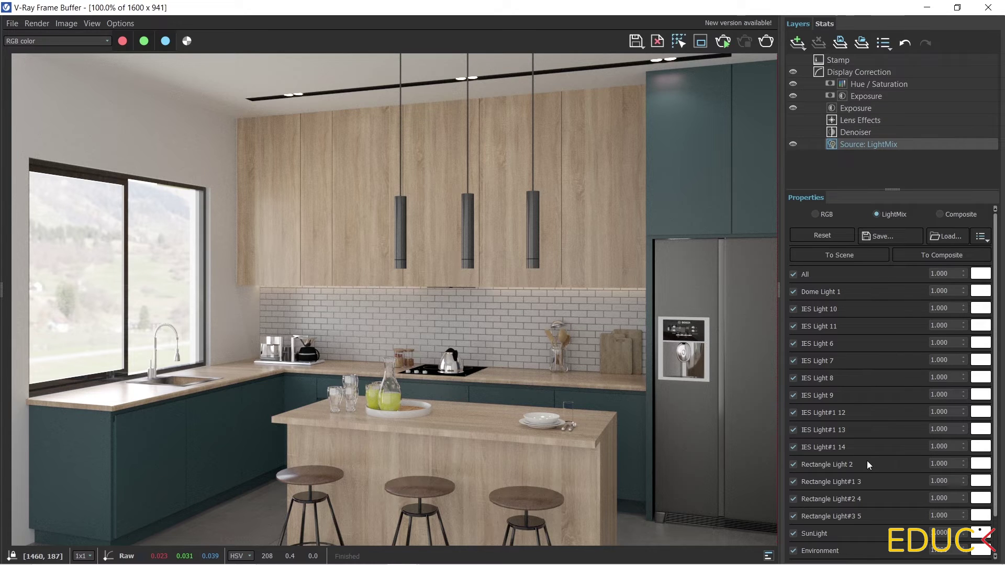
{"action": "scroll", "coordinate": [867, 463], "scroll_direction": "down", "scroll_amount": 2}
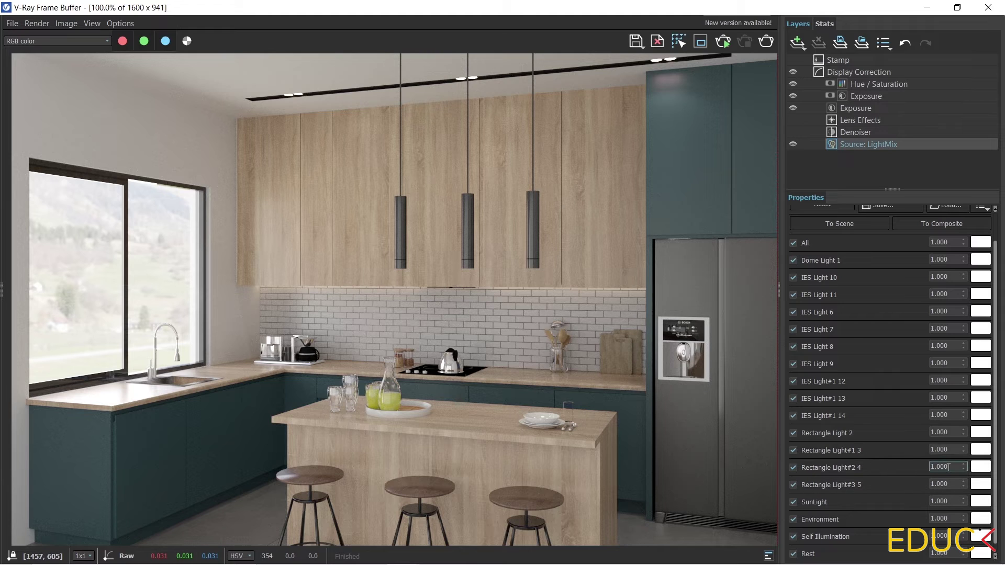
{"action": "double_click", "coordinate": [940, 466]}
{"action": "type", "text": "2"}
{"action": "key", "text": "Return"}
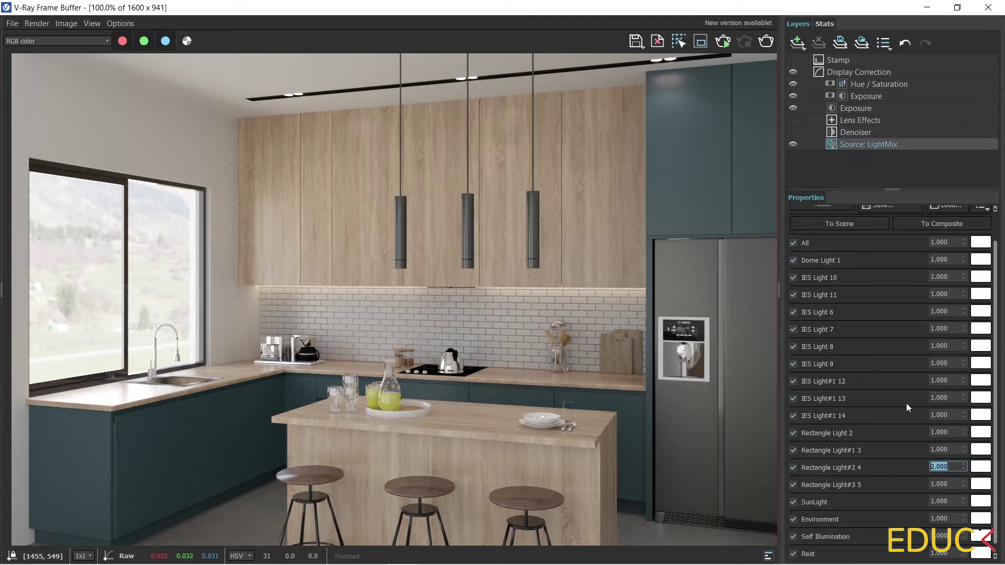
{"action": "type", "text": "3"}
{"action": "key", "text": "Return"}
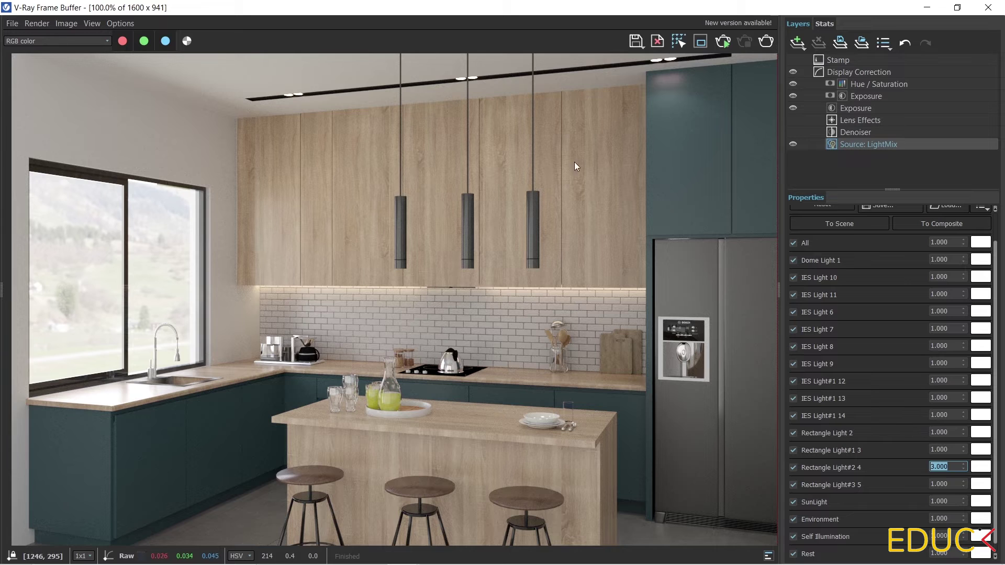
Tint Rectangle Light#2 4 a cool light blue with a colour temperature of 8817 K
{"action": "left_click", "coordinate": [981, 467]}
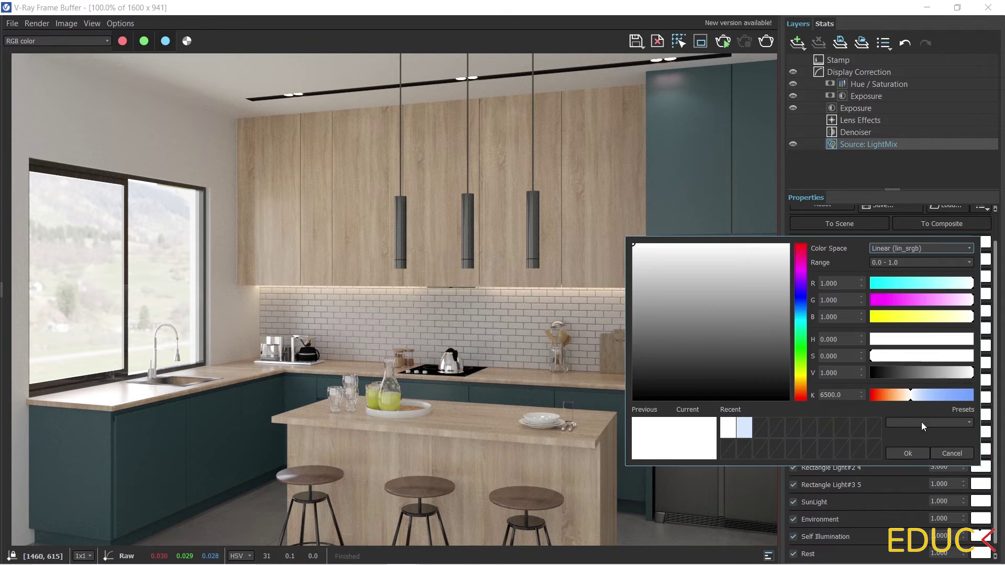
{"action": "left_click_drag", "start_coordinate": [909, 400], "coordinate": [928, 400]}
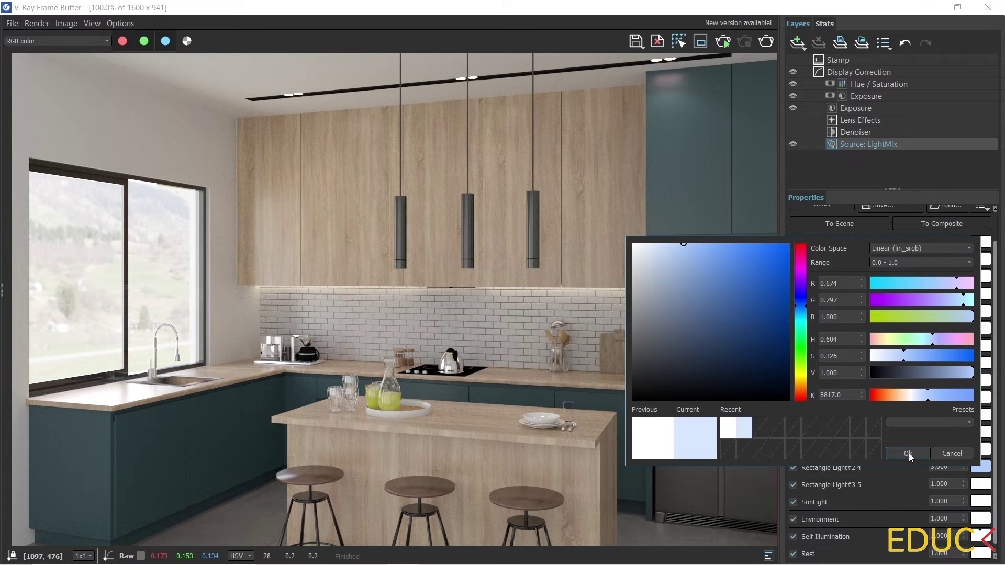
{"action": "left_click", "coordinate": [909, 453]}
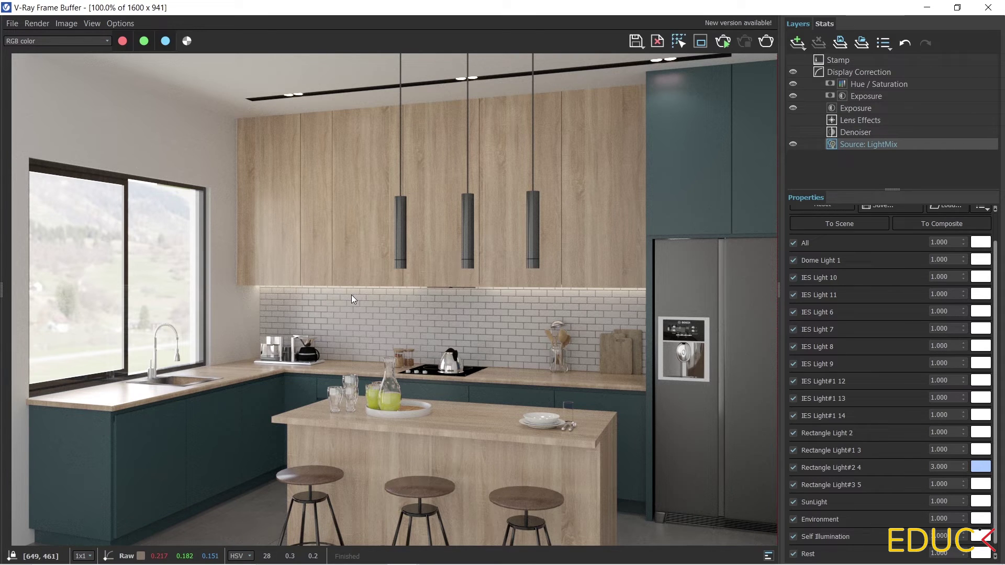
Enable the Lens Effects layer with opacity 0.524, size 15.878 and intensity 0.845, and compare the ceiling lights with and without it
{"action": "scroll", "coordinate": [263, 71], "scroll_direction": "up", "scroll_amount": 1}
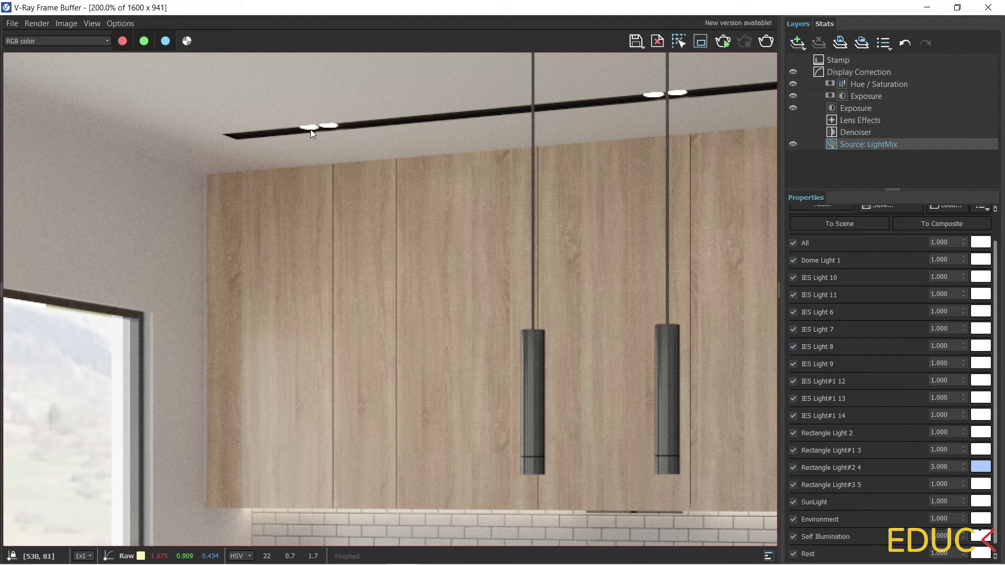
{"action": "left_click", "coordinate": [854, 119]}
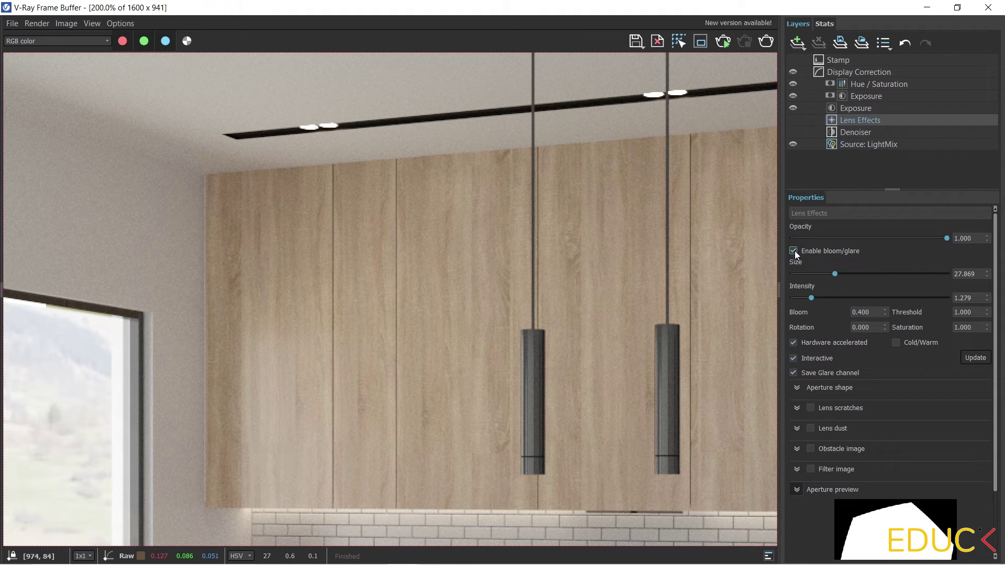
{"action": "left_click", "coordinate": [794, 120]}
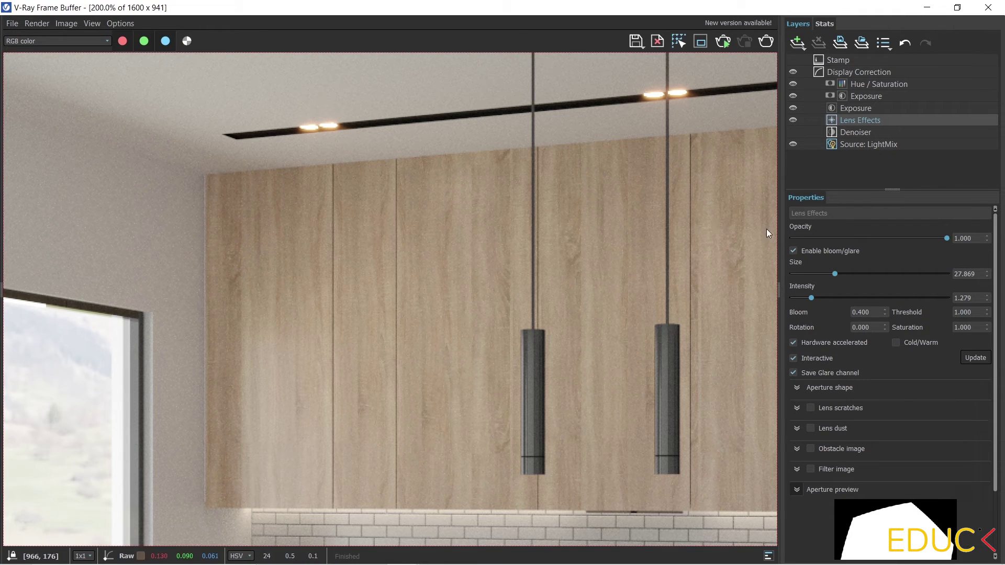
{"action": "mouse_move", "coordinate": [831, 271]}
{"action": "left_mouse_down"}
{"action": "mouse_move", "coordinate": [802, 272]}
{"action": "mouse_move", "coordinate": [827, 298]}
{"action": "mouse_move", "coordinate": [807, 300]}
{"action": "mouse_move", "coordinate": [818, 274]}
{"action": "left_mouse_up"}
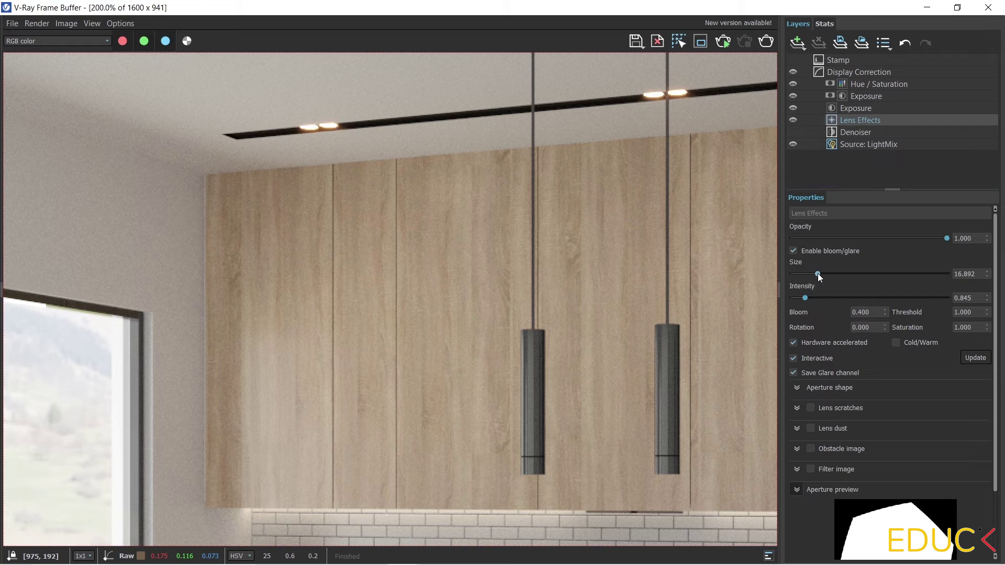
{"action": "left_click_drag", "start_coordinate": [946, 238], "coordinate": [873, 234]}
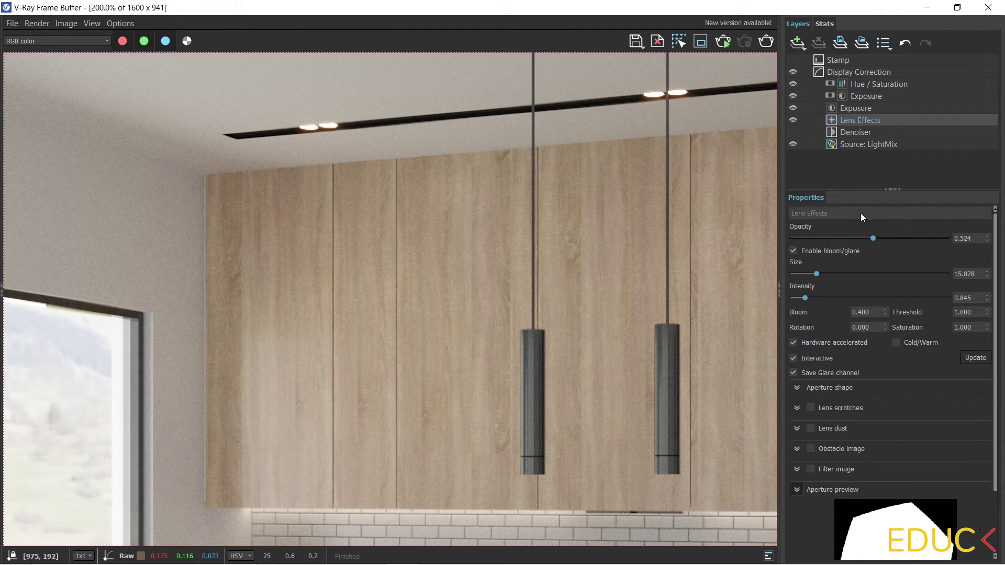
{"action": "left_click", "coordinate": [792, 118]}
{"action": "left_click", "coordinate": [792, 118]}
{"action": "left_click", "coordinate": [792, 118]}
{"action": "left_click", "coordinate": [793, 118]}
{"action": "scroll", "coordinate": [390, 168], "scroll_direction": "down", "scroll_amount": 2}
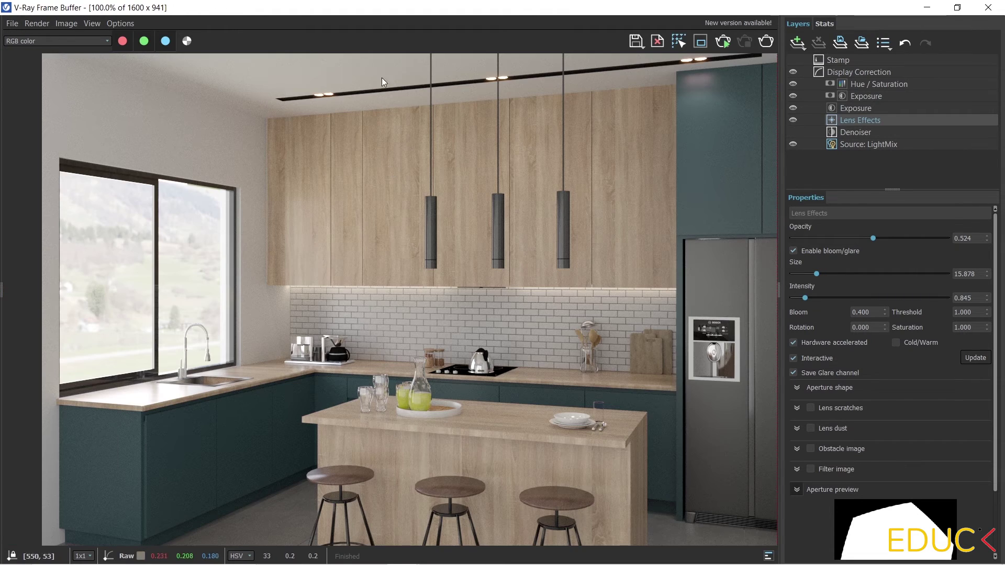
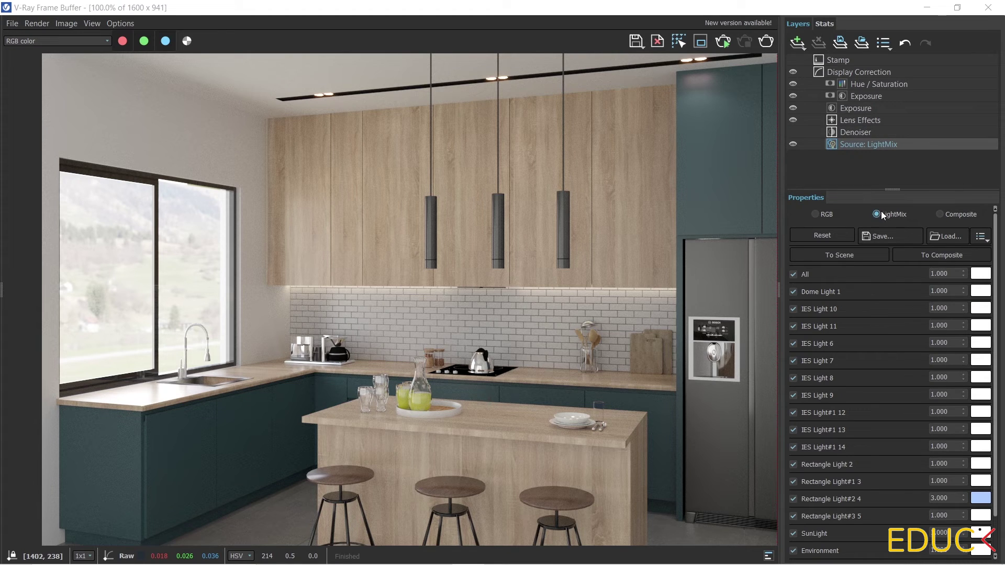
Switch the image source from LightMix to Composite and expand its LightMix folder
{"action": "left_click", "coordinate": [940, 214]}
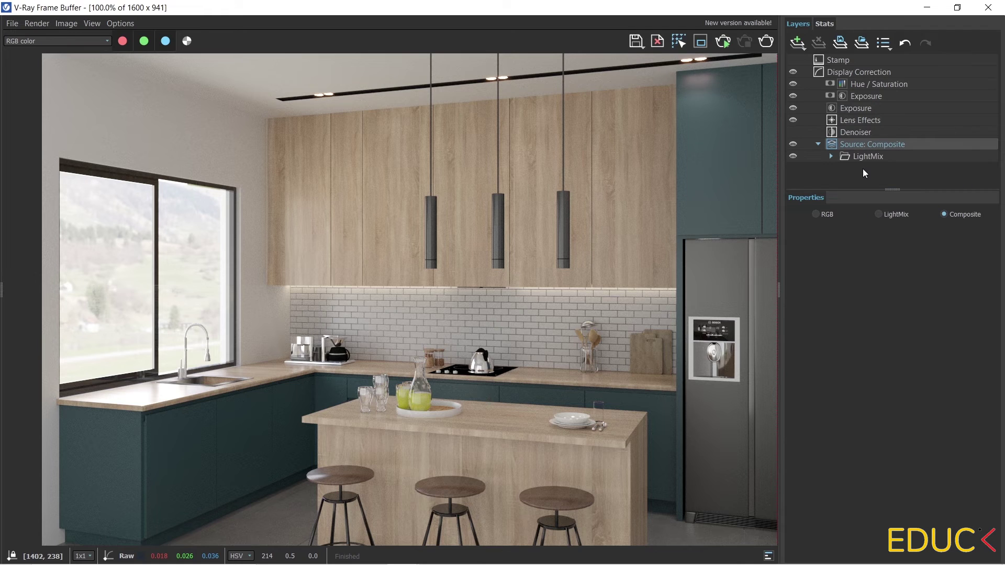
{"action": "left_click", "coordinate": [831, 156]}
{"action": "scroll", "coordinate": [879, 167], "scroll_direction": "down", "scroll_amount": 2}
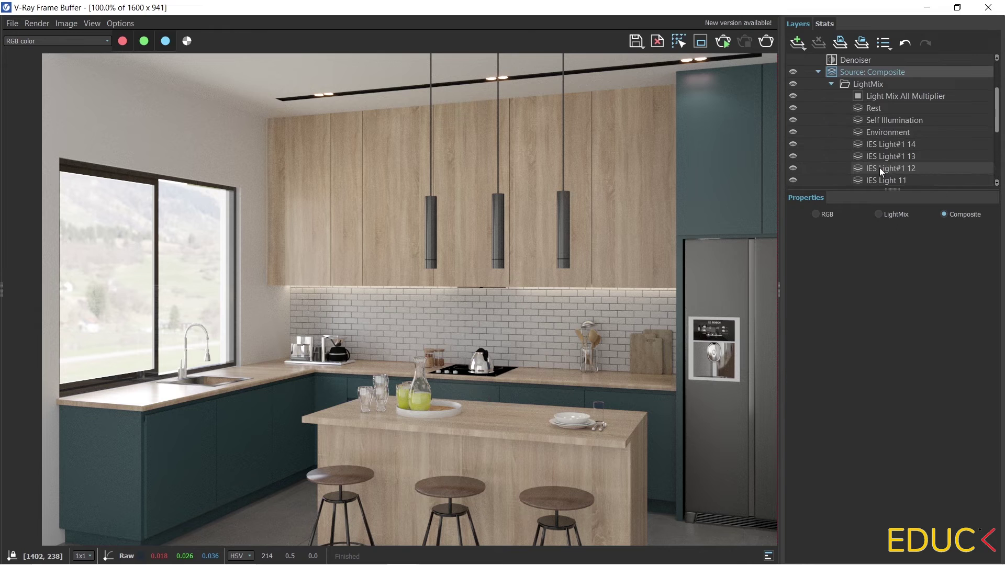
Examine the properties of the individual light layers in the LightMix folder, including Environment, IES Light 9 and Dome Light 1, and collapse the folder
{"action": "left_click", "coordinate": [879, 167]}
{"action": "left_click", "coordinate": [887, 132]}
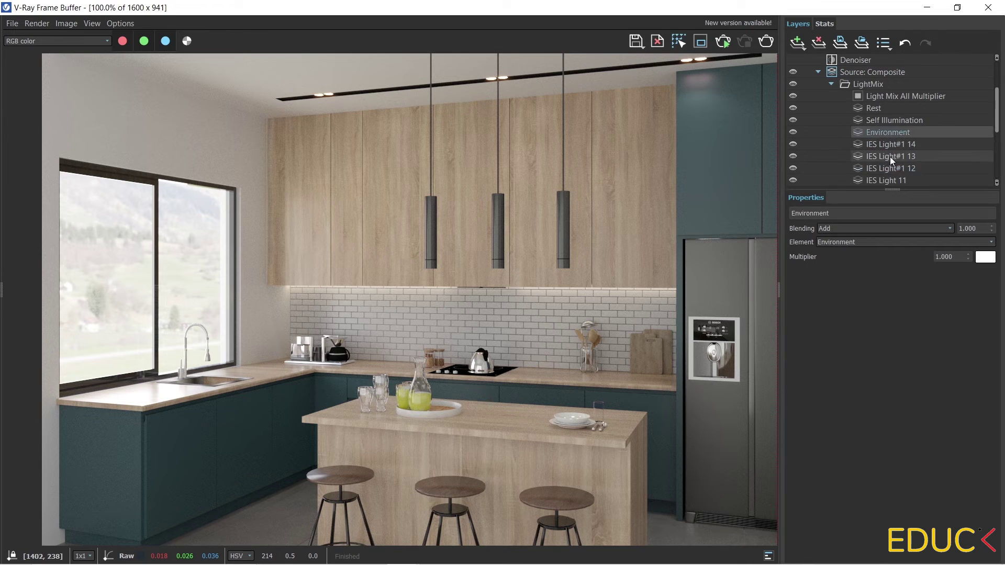
{"action": "scroll", "coordinate": [890, 156], "scroll_direction": "down", "scroll_amount": 3}
{"action": "left_click", "coordinate": [889, 157]}
{"action": "left_click", "coordinate": [890, 144]}
{"action": "left_click", "coordinate": [883, 97]}
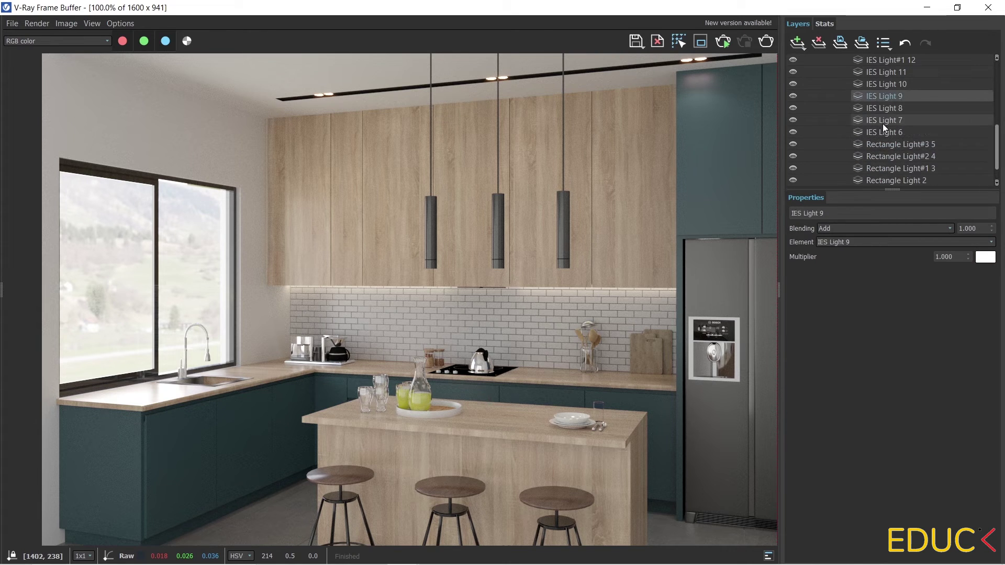
{"action": "left_click", "coordinate": [884, 145]}
{"action": "scroll", "coordinate": [885, 148], "scroll_direction": "down", "scroll_amount": 1}
{"action": "left_click", "coordinate": [884, 147]}
{"action": "left_click", "coordinate": [881, 166]}
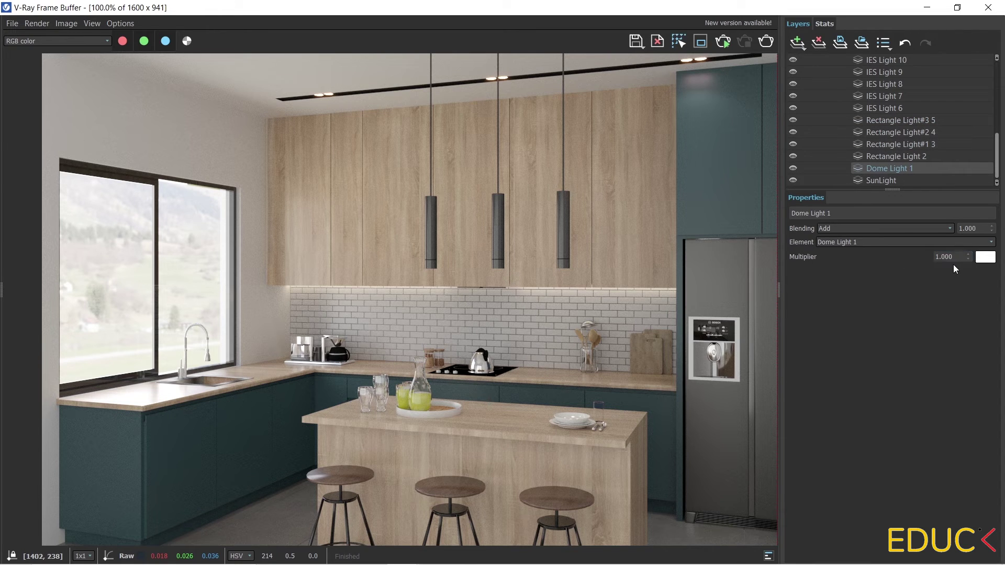
{"action": "scroll", "coordinate": [896, 152], "scroll_direction": "up", "scroll_amount": 4}
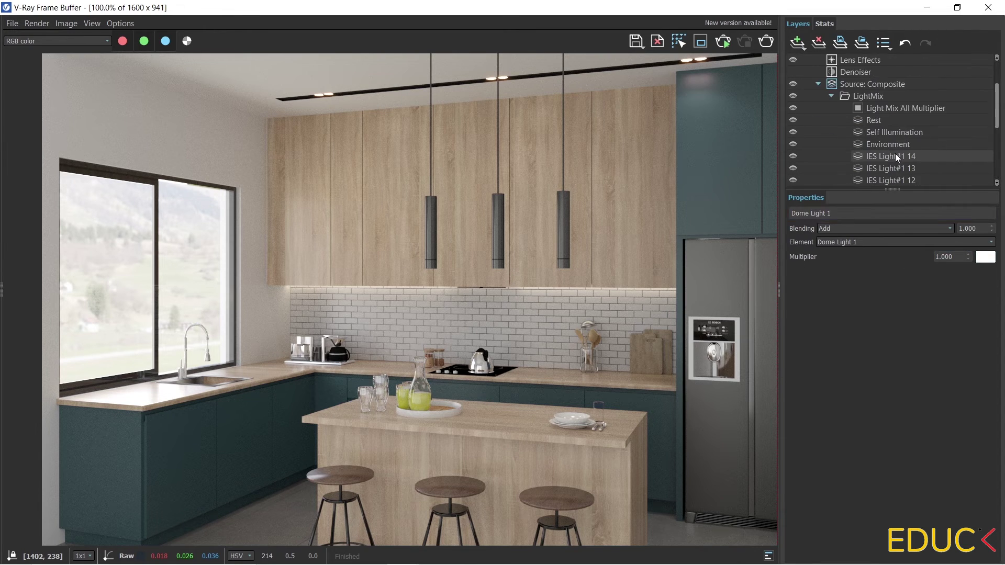
{"action": "scroll", "coordinate": [895, 157], "scroll_direction": "up", "scroll_amount": 1}
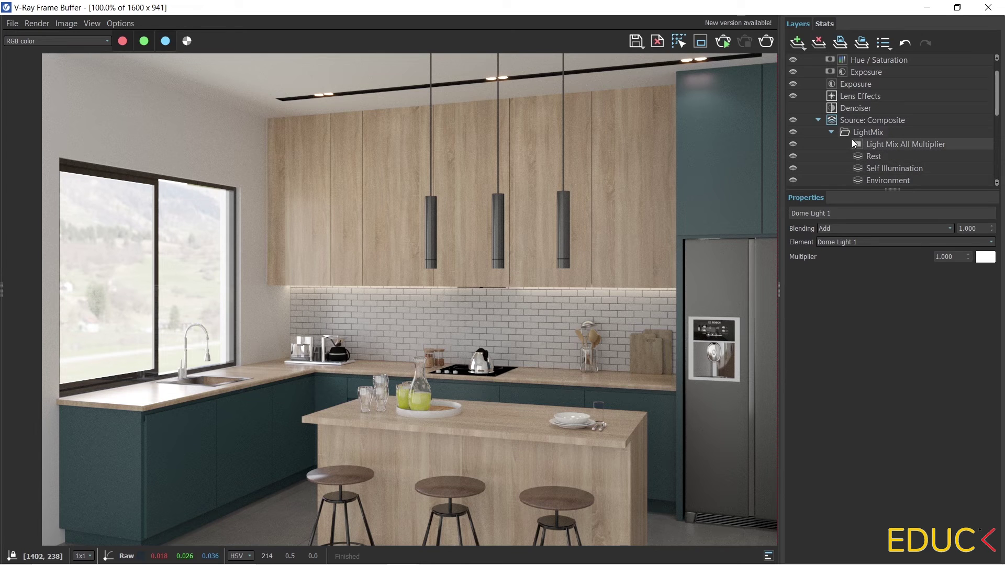
{"action": "left_click", "coordinate": [831, 132]}
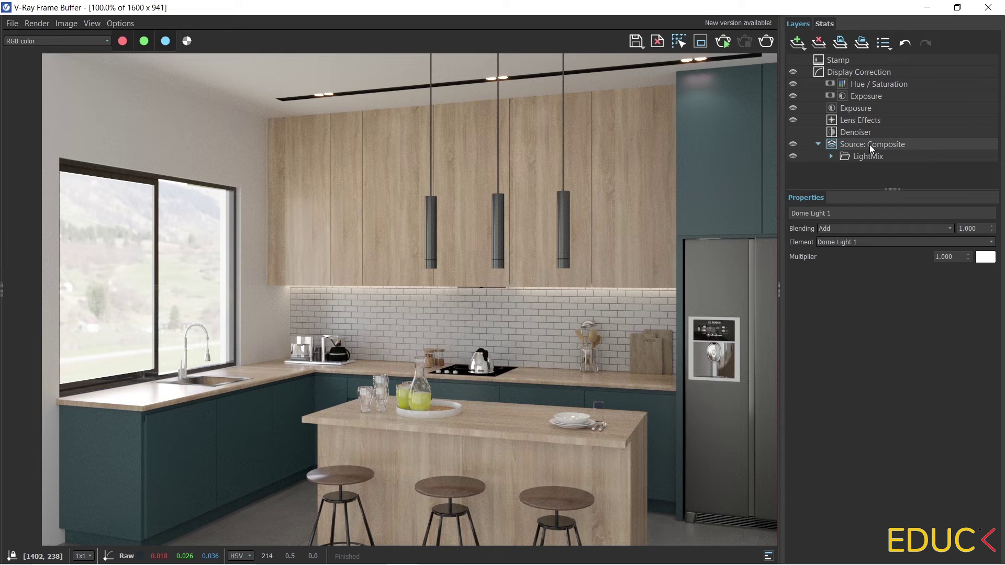
Add a Render Element layer under Source: Composite and assign the Specular element to it
{"action": "left_click", "coordinate": [911, 144]}
{"action": "right_click", "coordinate": [913, 145]}
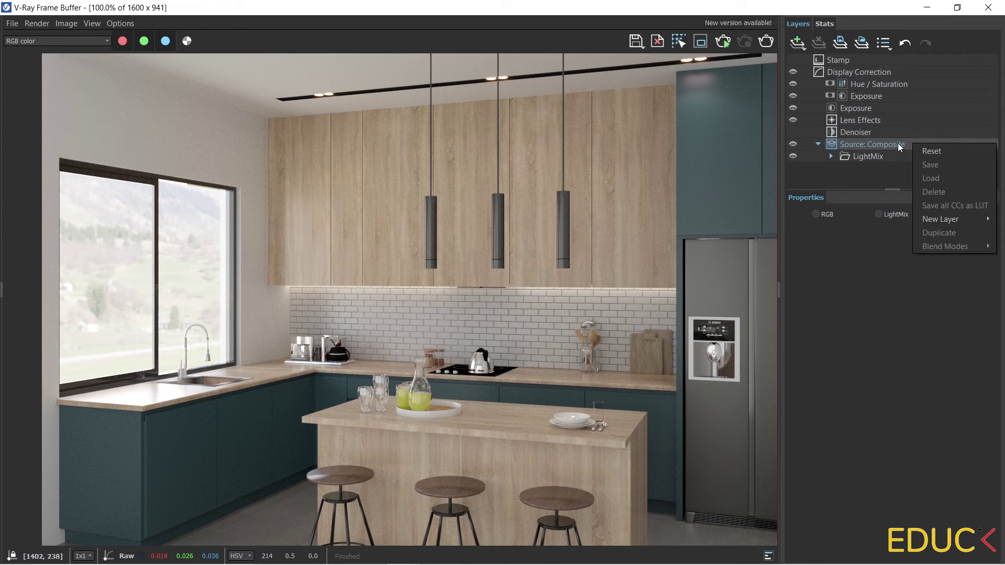
{"action": "mouse_move", "coordinate": [950, 216]}
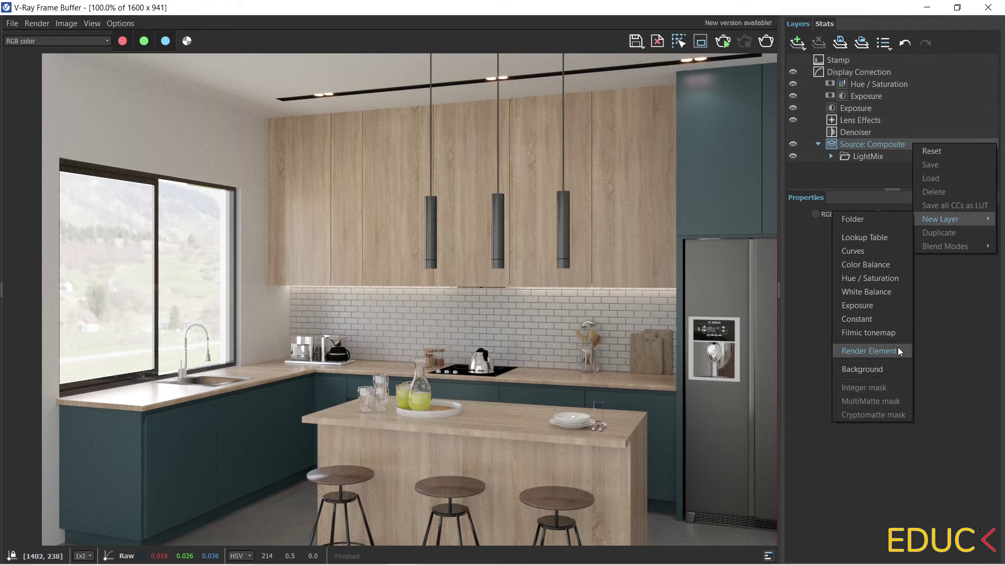
{"action": "left_click", "coordinate": [798, 43]}
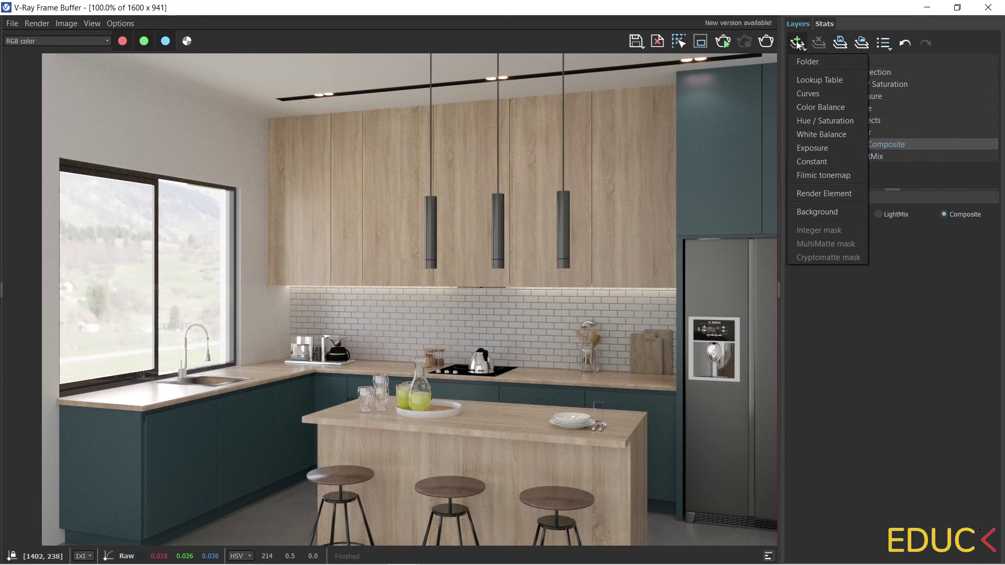
{"action": "left_click", "coordinate": [813, 193]}
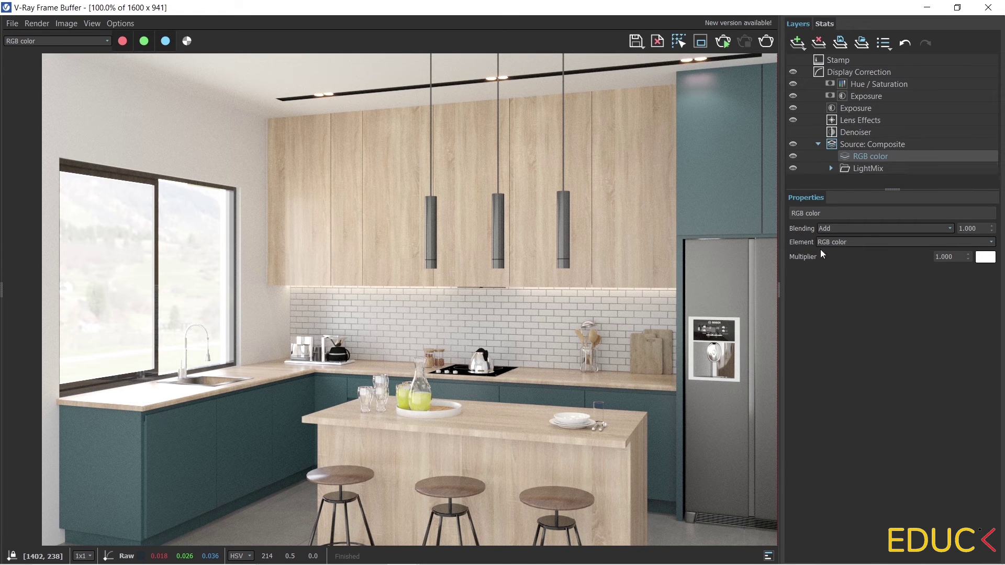
{"action": "left_click", "coordinate": [992, 242]}
{"action": "left_click", "coordinate": [868, 285]}
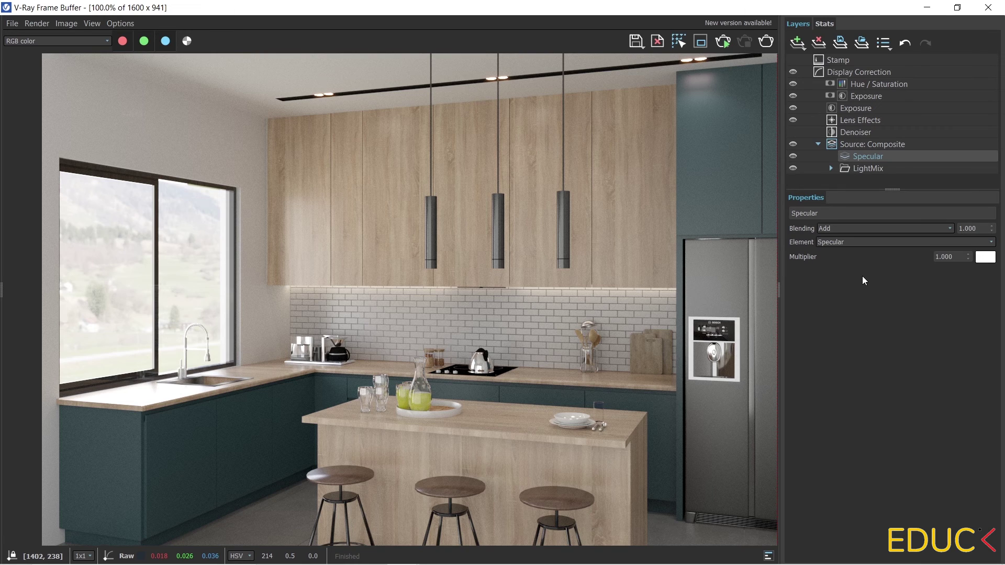
Compare the image with and without the Specular layer and set its Add blending amount to 0.7
{"action": "left_click", "coordinate": [793, 156]}
{"action": "left_click", "coordinate": [792, 156]}
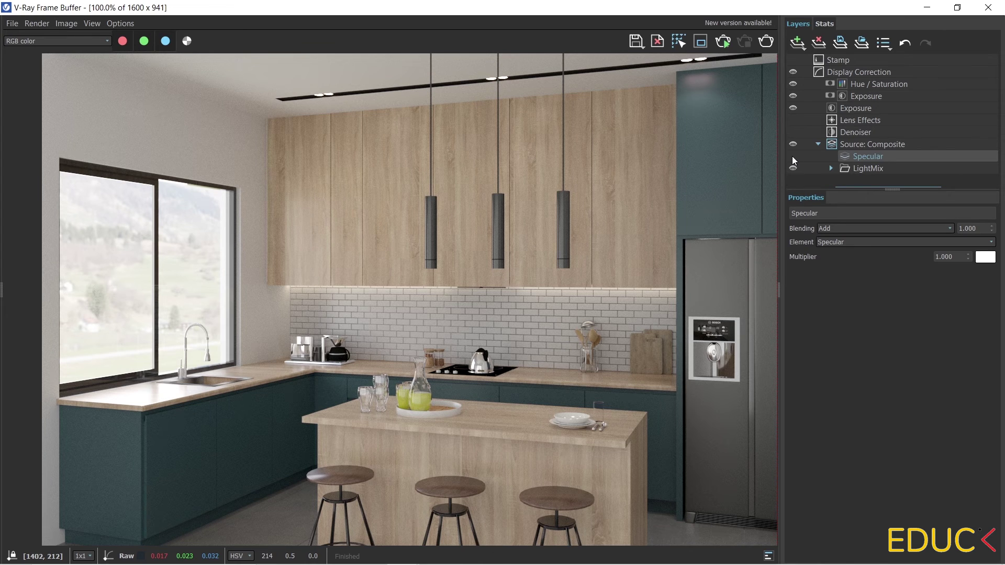
{"action": "left_click", "coordinate": [792, 156]}
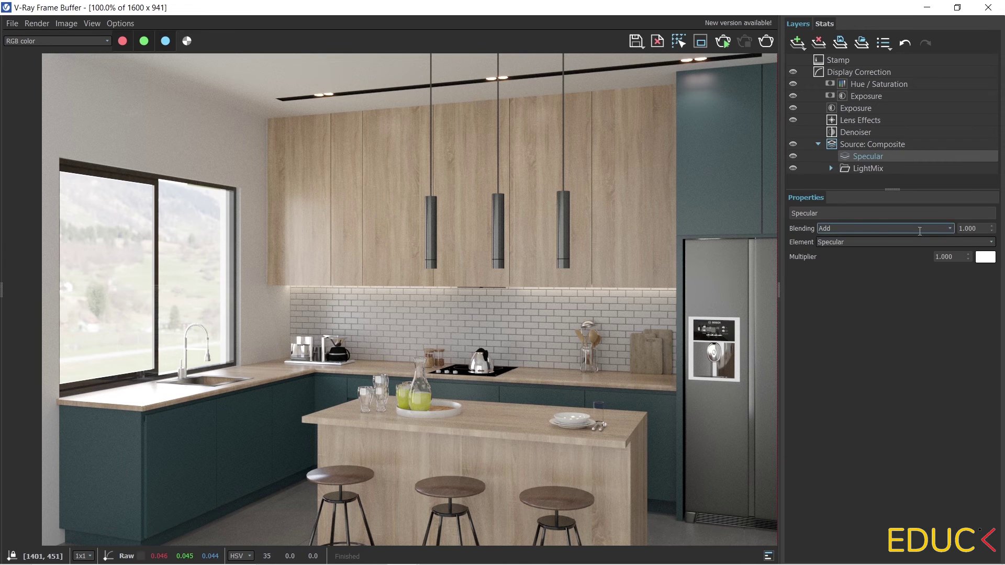
{"action": "double_click", "coordinate": [968, 229]}
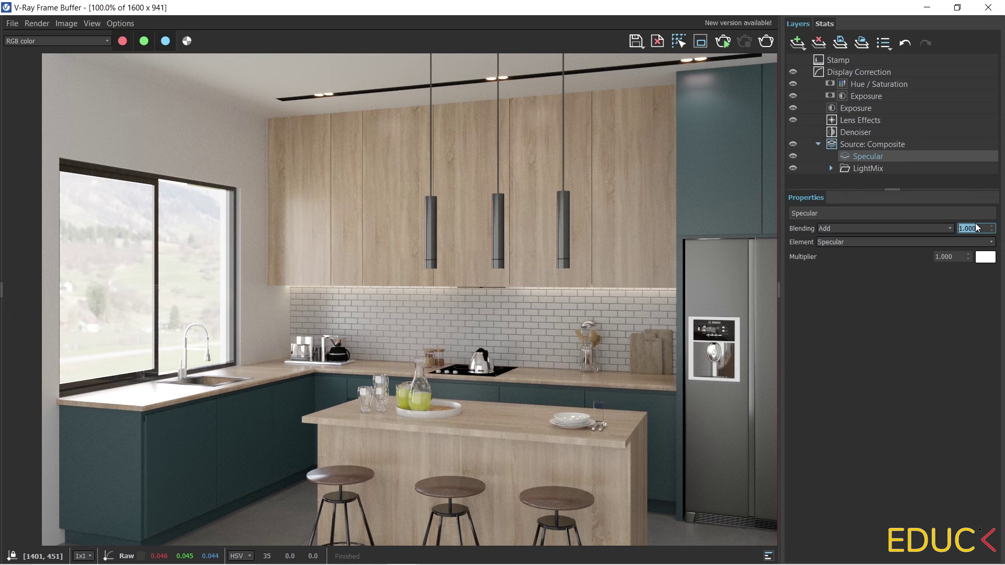
{"action": "type", "text": "0.7"}
{"action": "key", "text": "Return"}
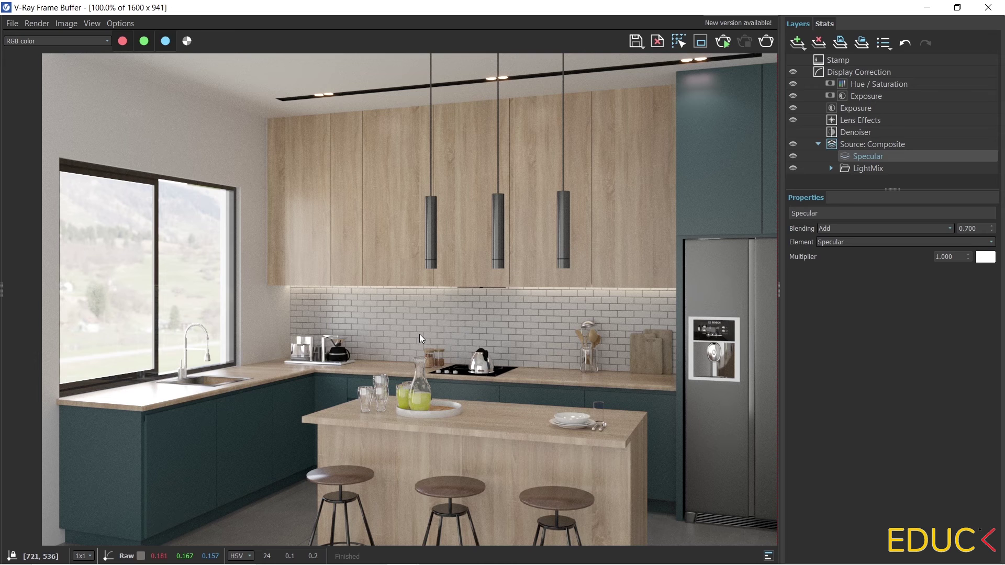
Add a Render Element layer under Source: Composite and assign the Reflection element to it
{"action": "right_click", "coordinate": [863, 148]}
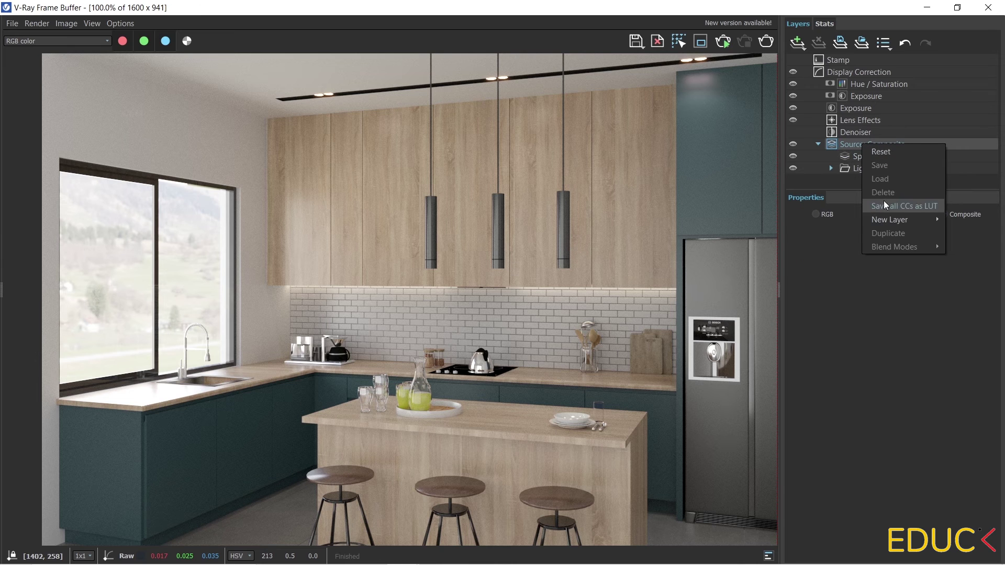
{"action": "mouse_move", "coordinate": [891, 221]}
{"action": "left_click", "coordinate": [828, 354]}
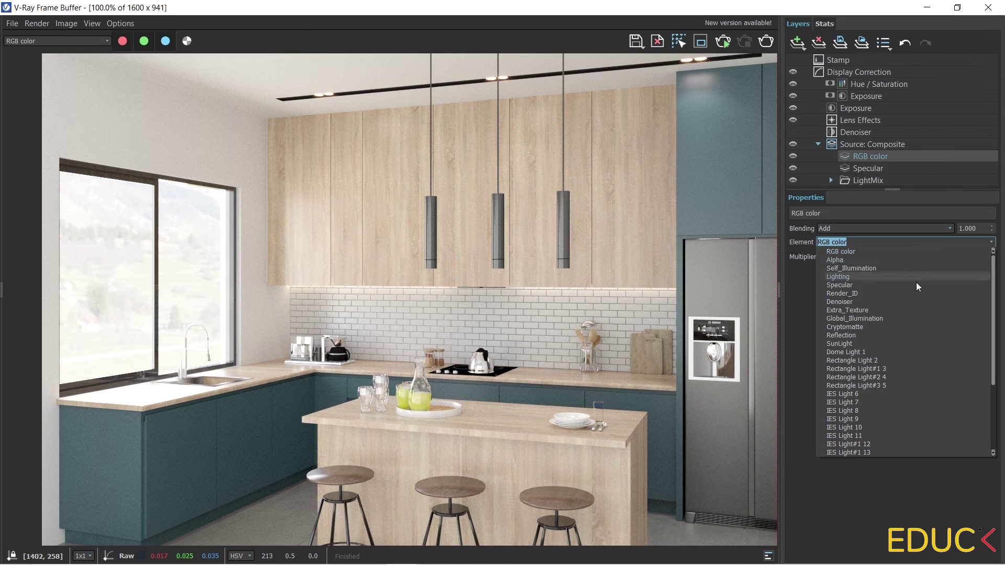
{"action": "left_click", "coordinate": [865, 335]}
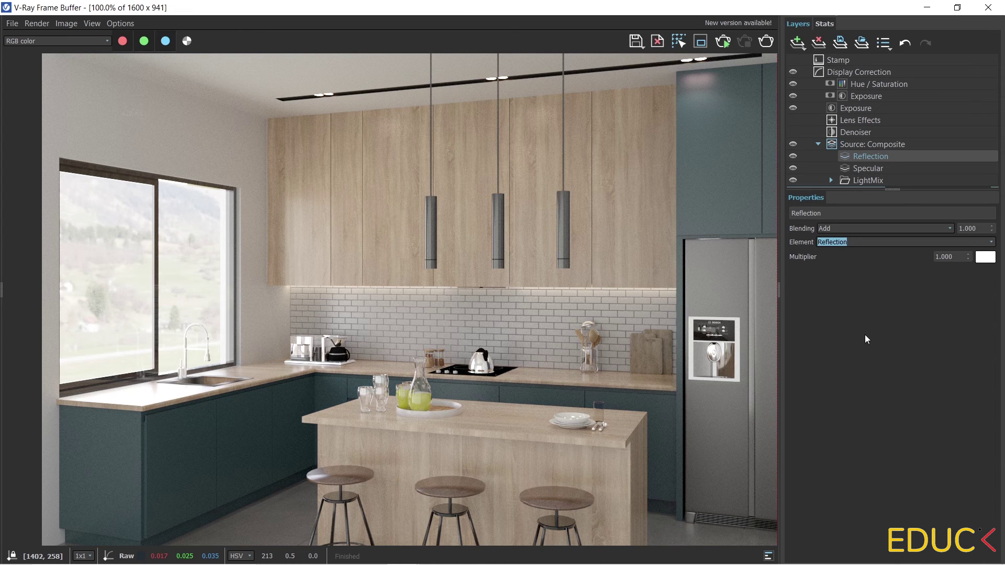
Compare the image with and without the Reflection layer and set its Add blending amount to 0.4
{"action": "left_click", "coordinate": [793, 156]}
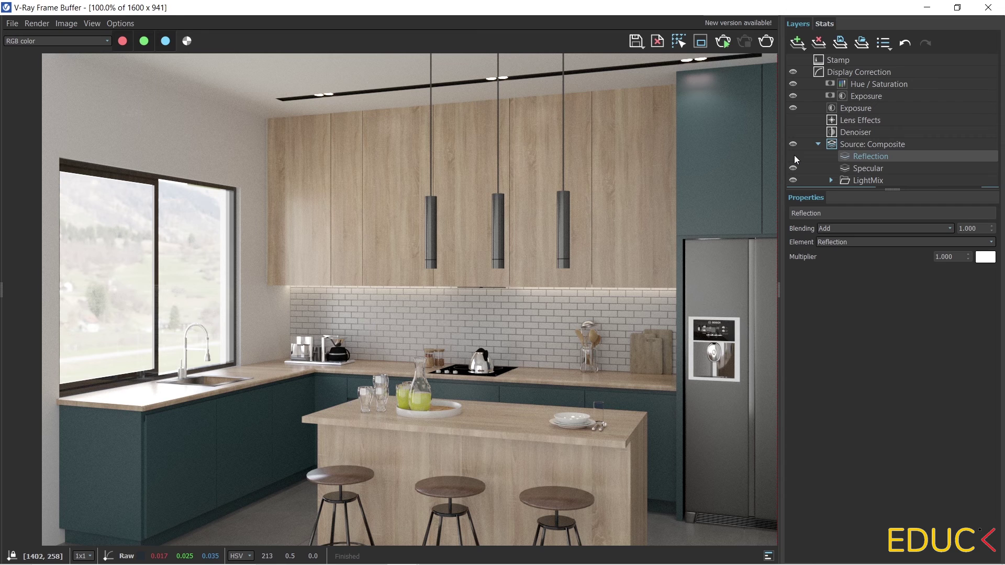
{"action": "left_click_drag", "start_coordinate": [979, 228], "coordinate": [952, 230]}
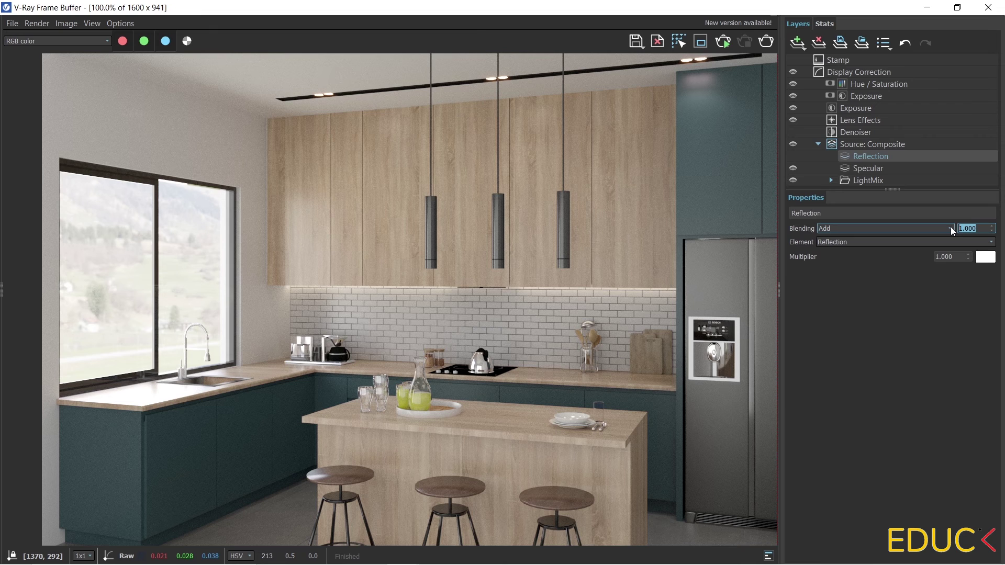
{"action": "type", "text": "0.4"}
{"action": "key", "text": "Return"}
{"action": "left_click", "coordinate": [793, 156]}
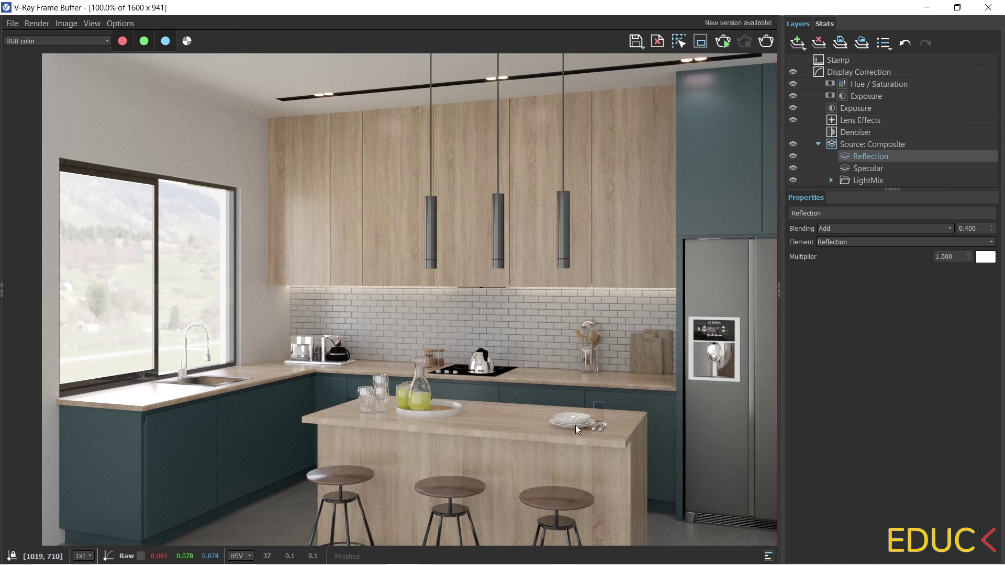
{"action": "scroll", "coordinate": [558, 422], "scroll_direction": "up", "scroll_amount": 2}
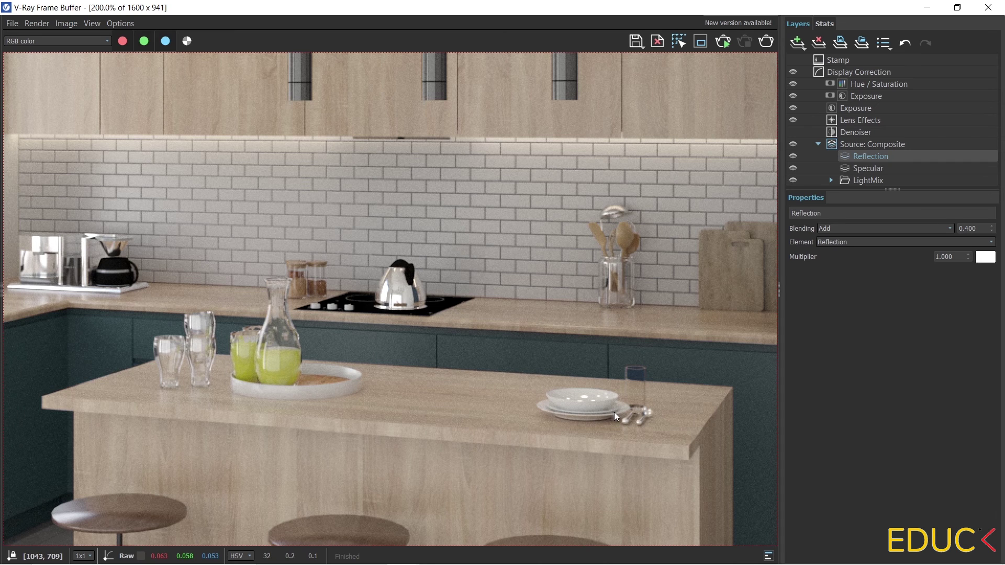
{"action": "scroll", "coordinate": [615, 414], "scroll_direction": "down", "scroll_amount": 2}
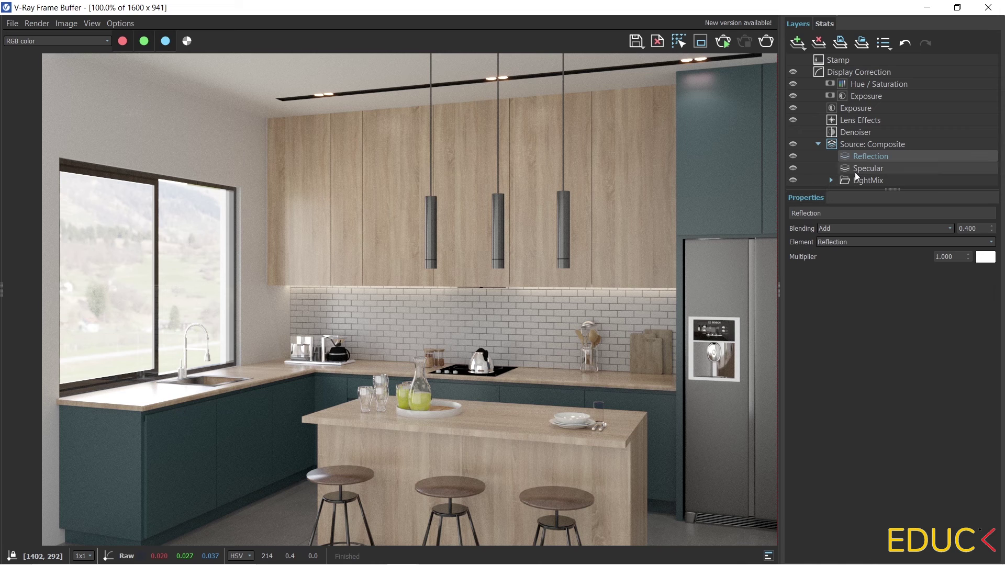
Add another Render Element layer under Source: Composite and assign the Extra_Texture element to it
{"action": "left_click", "coordinate": [866, 144]}
{"action": "right_click", "coordinate": [865, 145]}
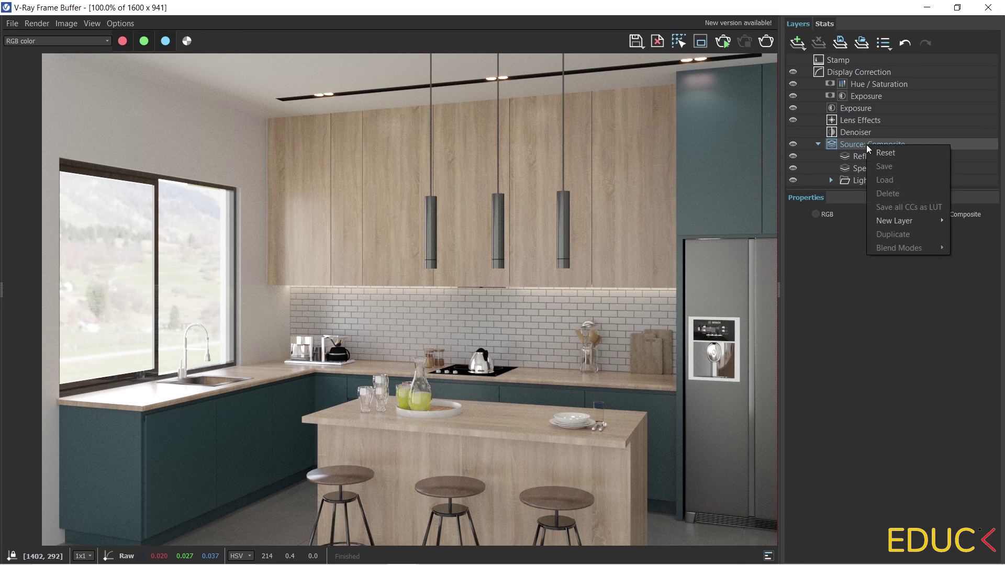
{"action": "mouse_move", "coordinate": [903, 220]}
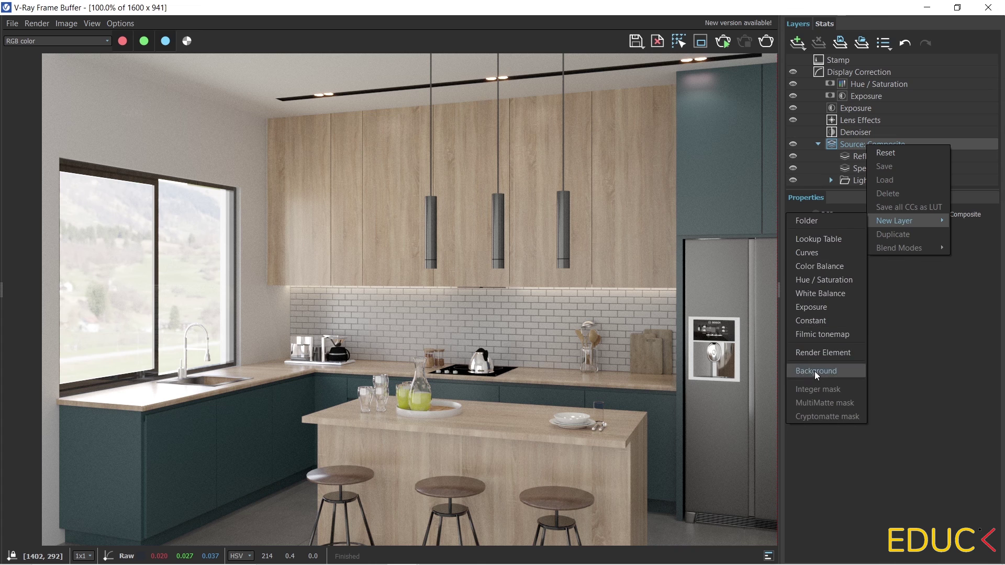
{"action": "left_click", "coordinate": [816, 353]}
{"action": "left_click_drag", "start_coordinate": [817, 242], "coordinate": [858, 245]}
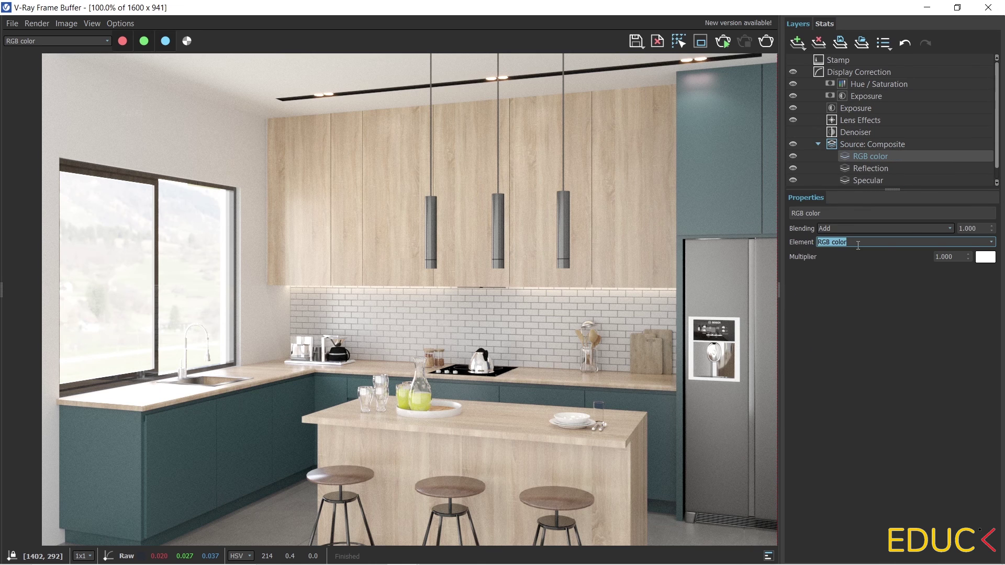
{"action": "left_click", "coordinate": [990, 242]}
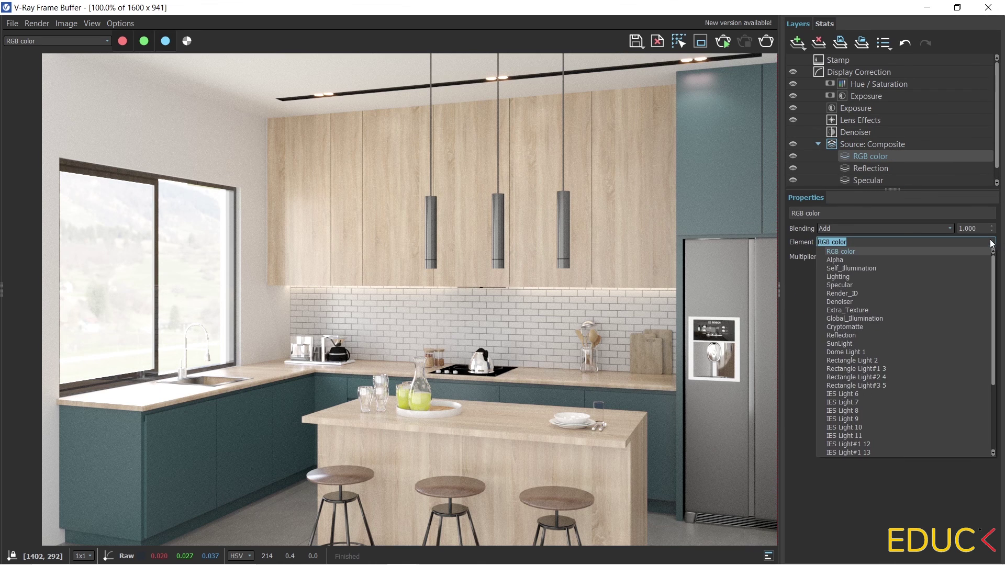
{"action": "left_click", "coordinate": [888, 310]}
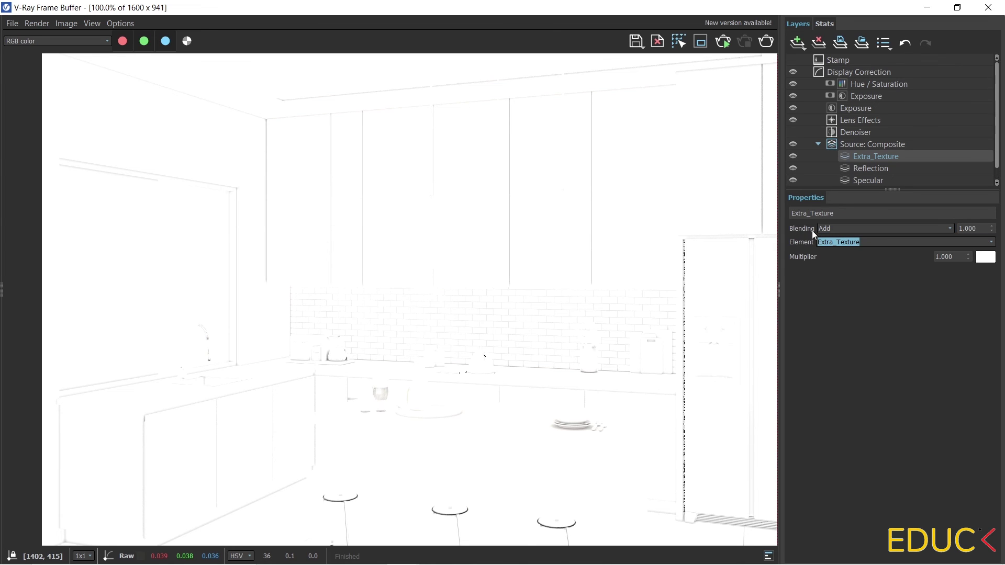
Blend the Extra_Texture layer with Multiply at an amount of 0.3, comparing the kitchen close-up with and without the layer
{"action": "left_click", "coordinate": [950, 228]}
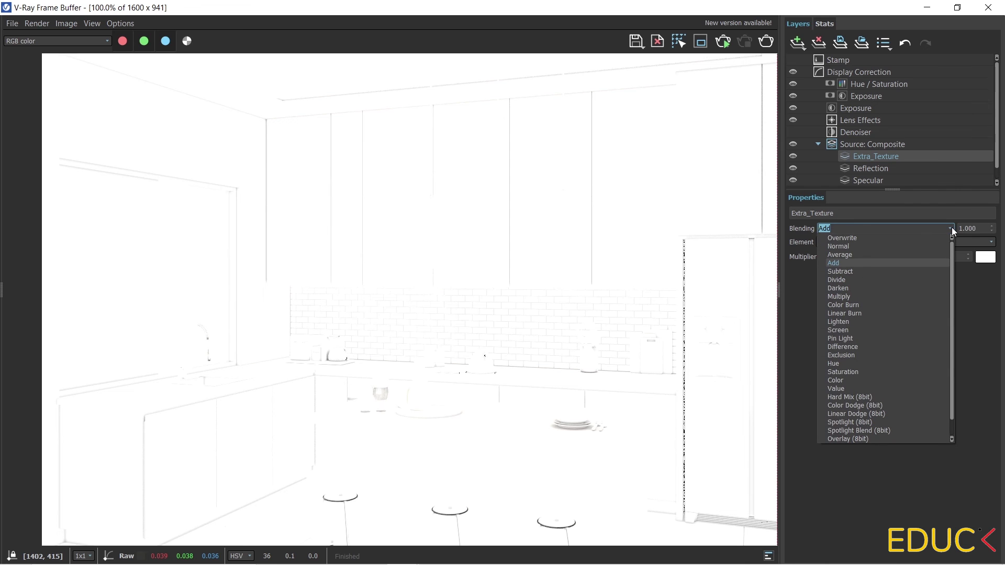
{"action": "left_click", "coordinate": [878, 297]}
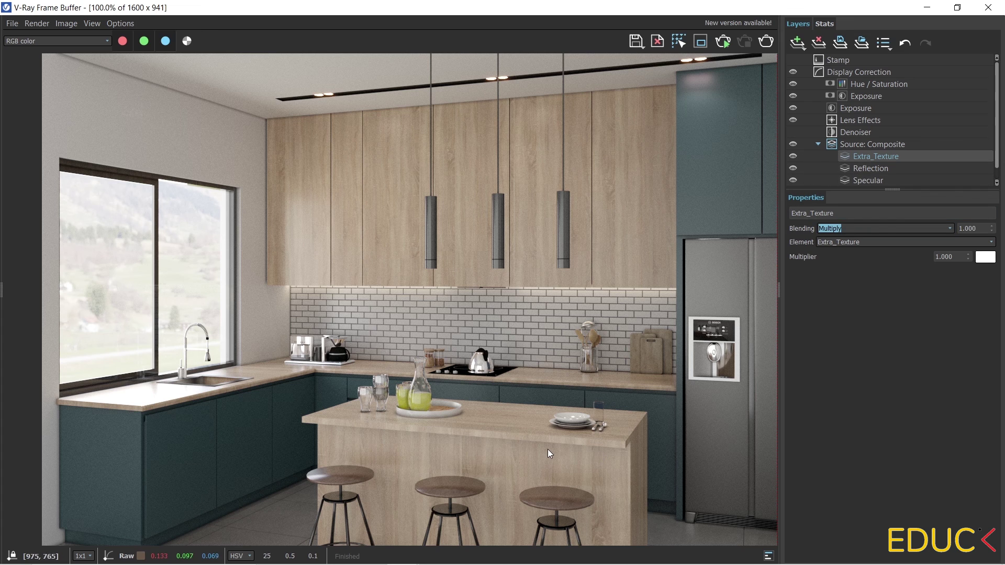
{"action": "scroll", "coordinate": [550, 451], "scroll_direction": "up", "scroll_amount": 1}
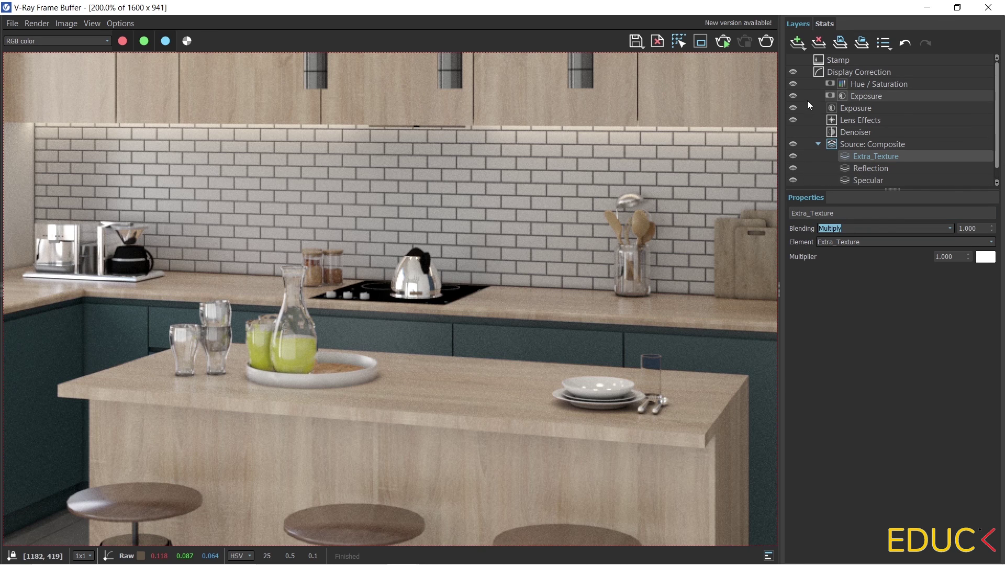
{"action": "left_click", "coordinate": [792, 156]}
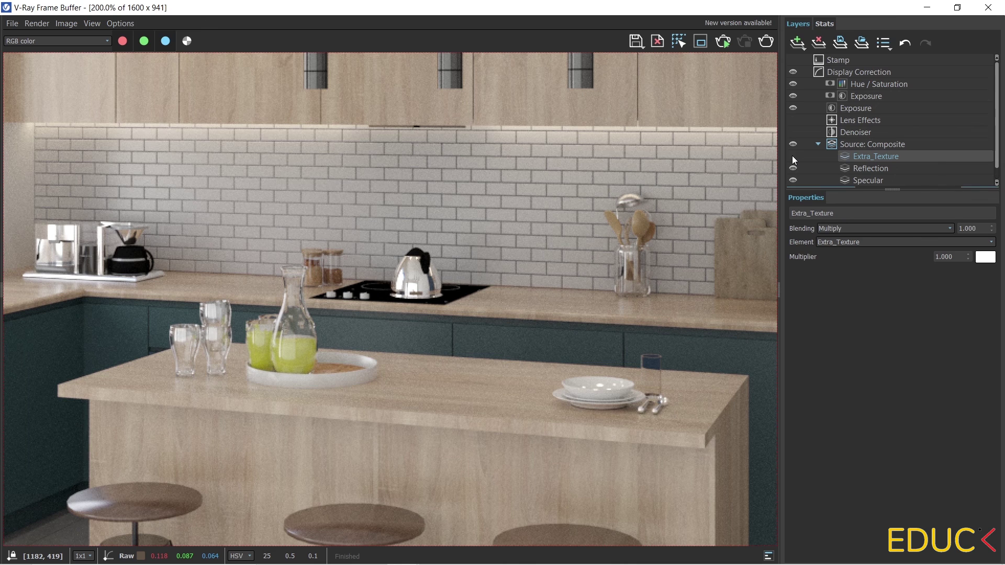
{"action": "left_click", "coordinate": [793, 155]}
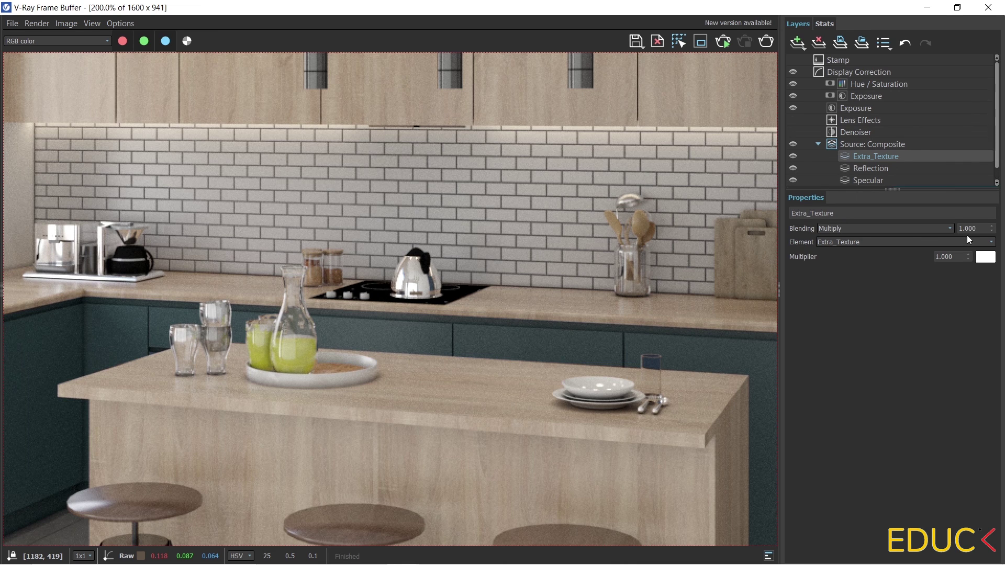
{"action": "scroll", "coordinate": [968, 230], "scroll_direction": "down", "scroll_amount": 7}
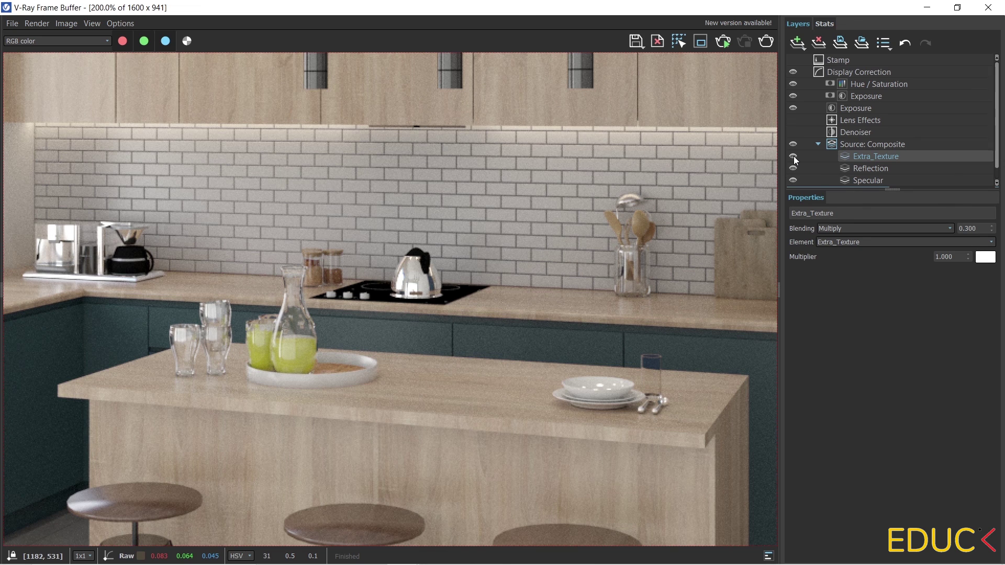